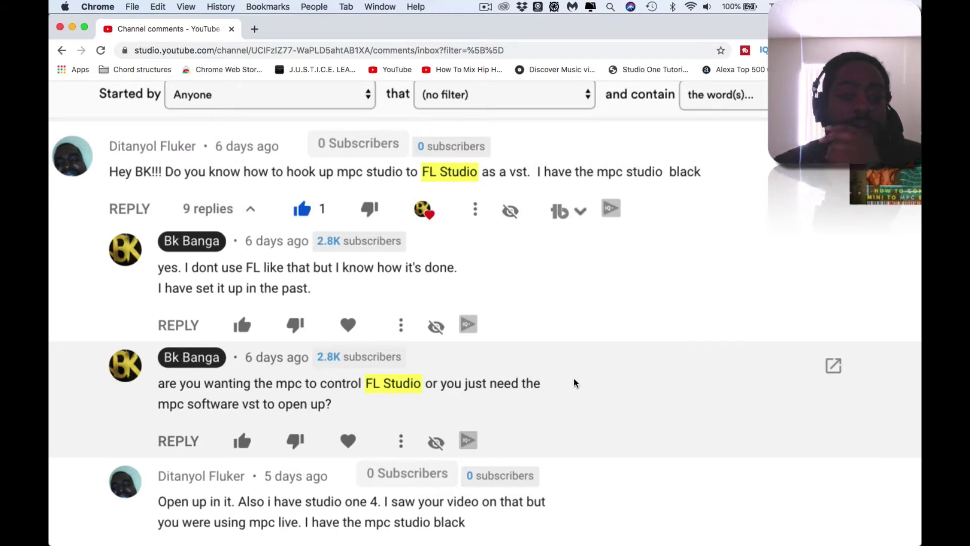
Scroll through the viewer's comment thread about running the MPC software inside FL Studio
{"action": "scroll", "coordinate": [574, 383], "scroll_direction": "down", "scroll_amount": 3}
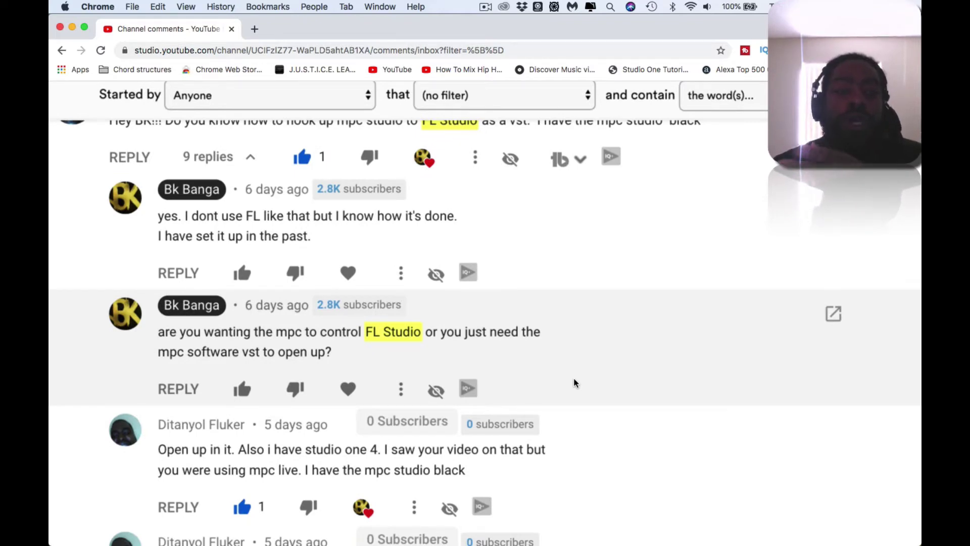
{"action": "scroll", "coordinate": [575, 383], "scroll_direction": "up", "scroll_amount": 2}
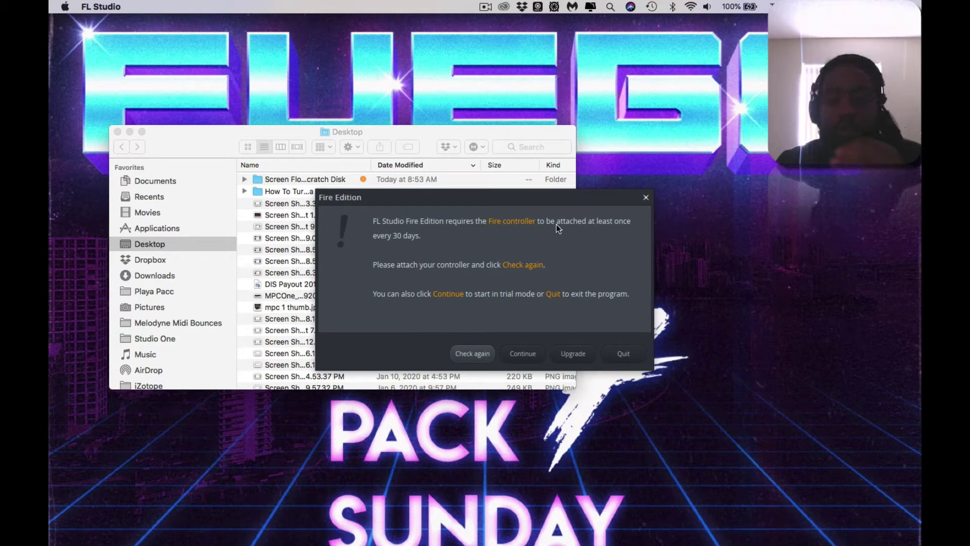
Continue in trial mode past the Fire Edition notice and dismiss the CoreAudio sample-rate warning
{"action": "left_click", "coordinate": [523, 354]}
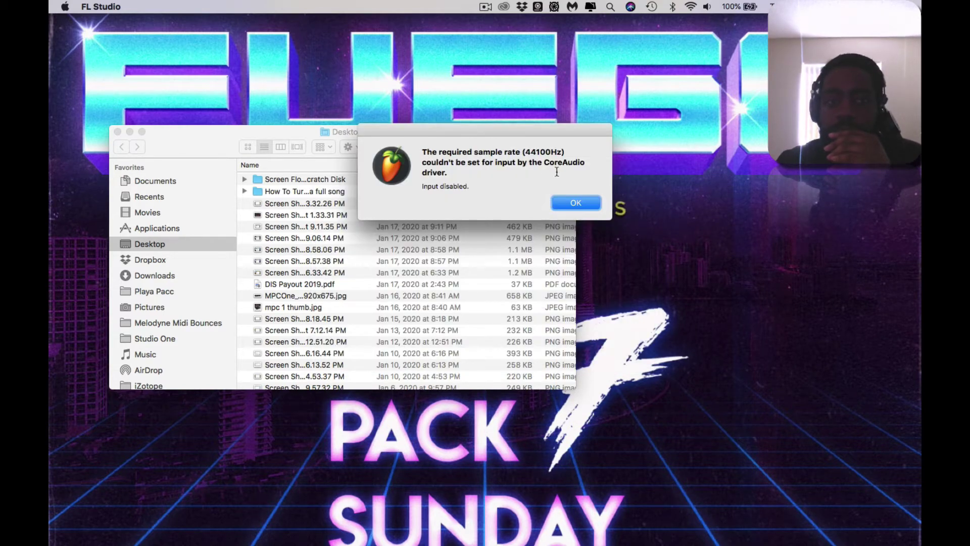
{"action": "left_click", "coordinate": [572, 205]}
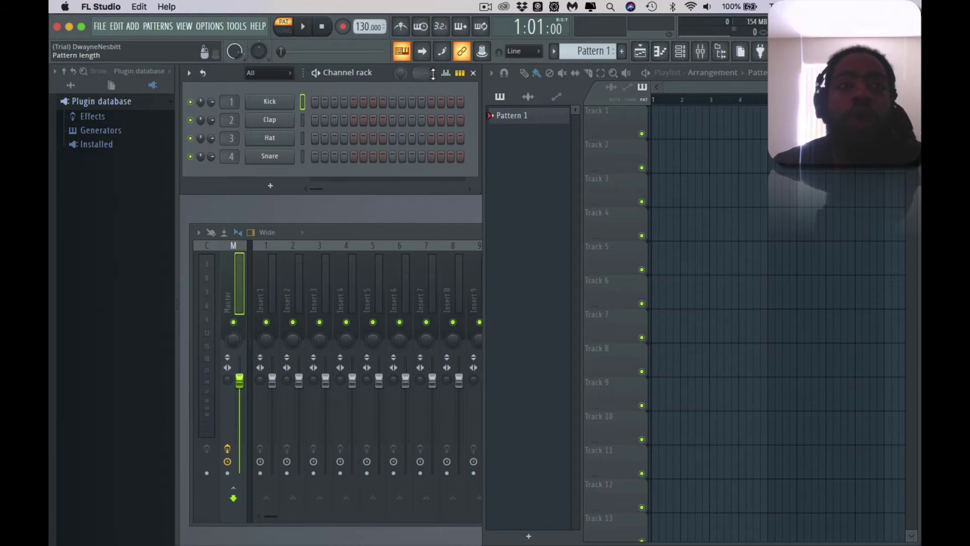
Bring up the ADD menu's choices for new channel plugins
{"action": "left_click", "coordinate": [131, 26]}
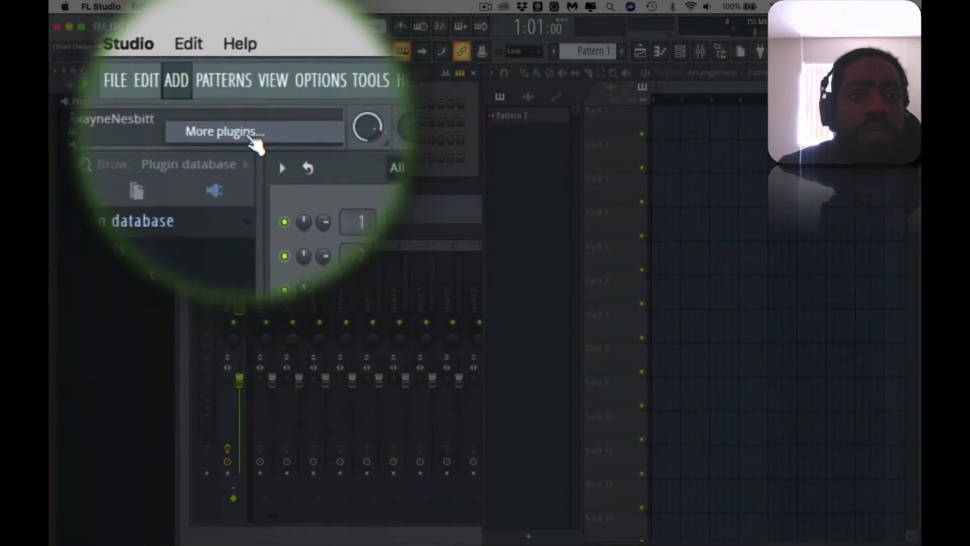
Search the full generator plugin list for 'mpc' and load the MPC [64bit] VST instrument
{"action": "left_click", "coordinate": [169, 54]}
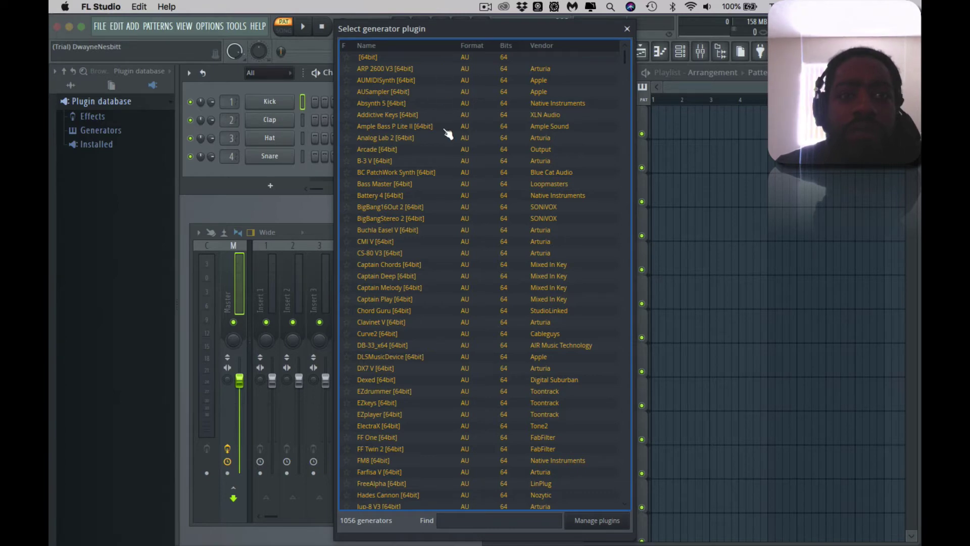
{"action": "scroll", "coordinate": [446, 134], "scroll_direction": "down", "scroll_amount": 5}
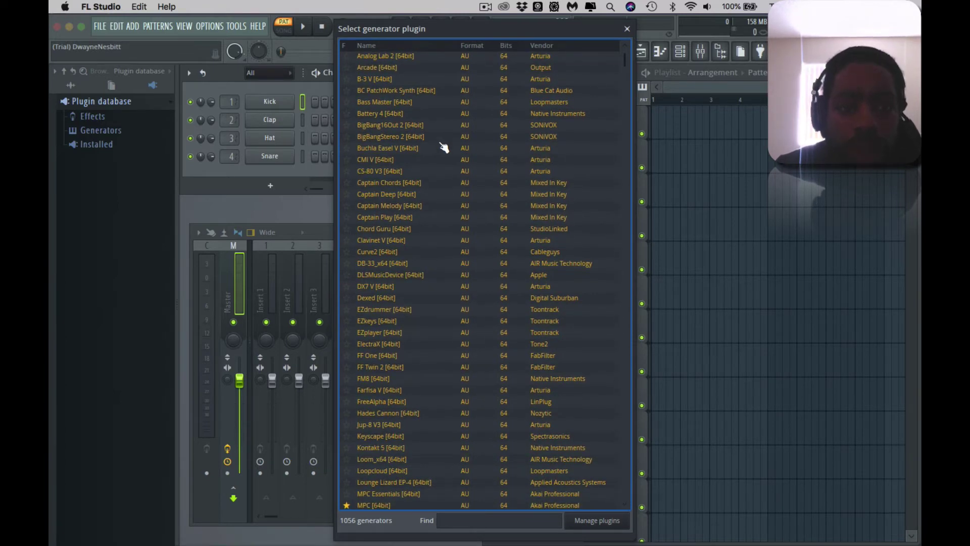
{"action": "scroll", "coordinate": [435, 234], "scroll_direction": "down", "scroll_amount": 7}
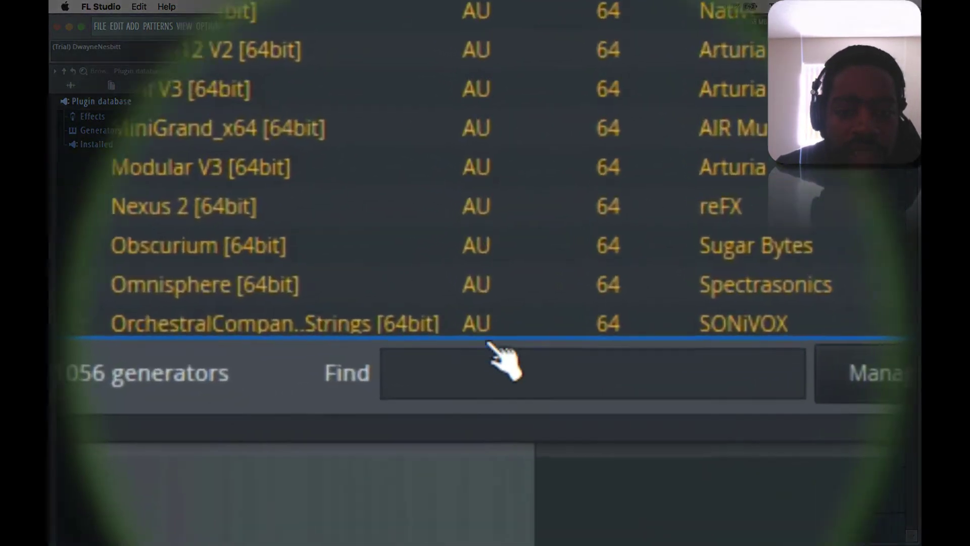
{"action": "left_click", "coordinate": [493, 360]}
{"action": "type", "text": "mp"}
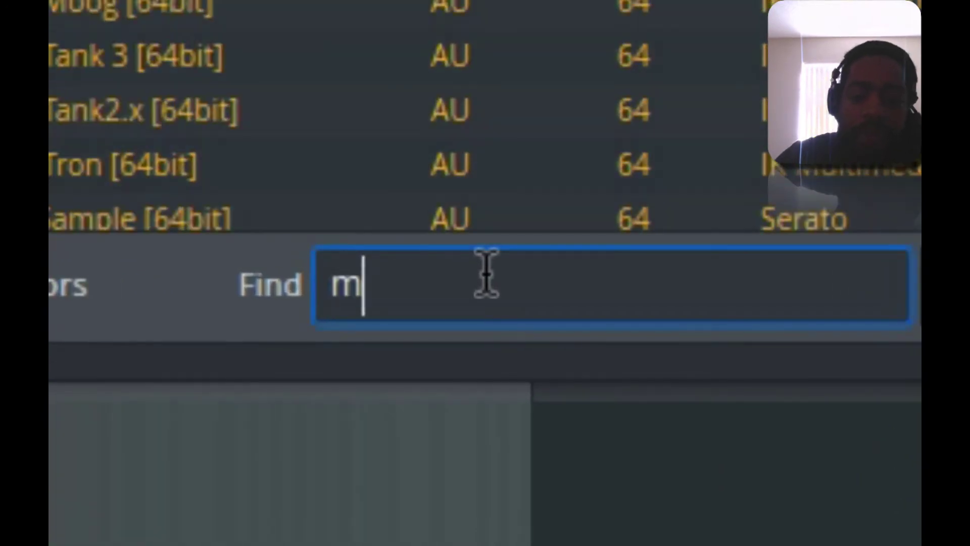
{"action": "type", "text": "c"}
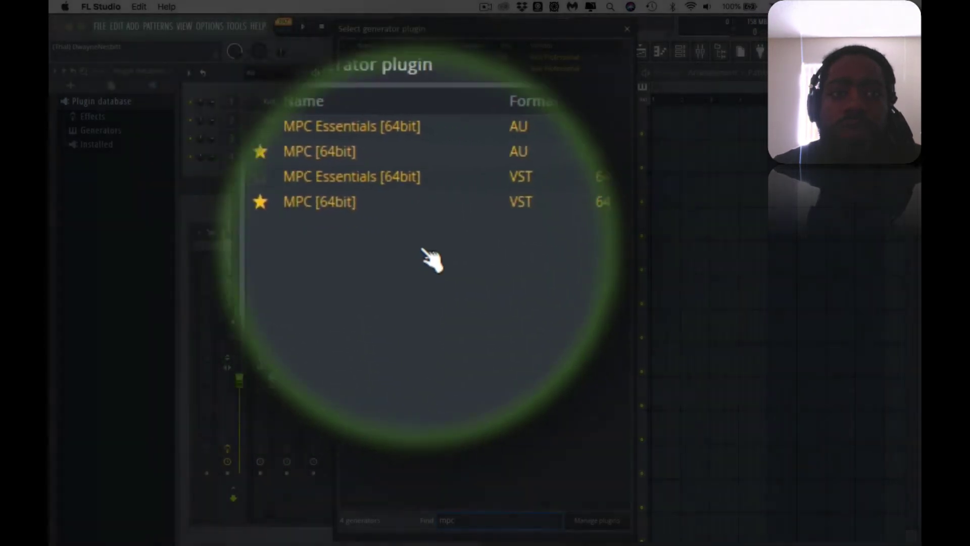
{"action": "left_click", "coordinate": [397, 94]}
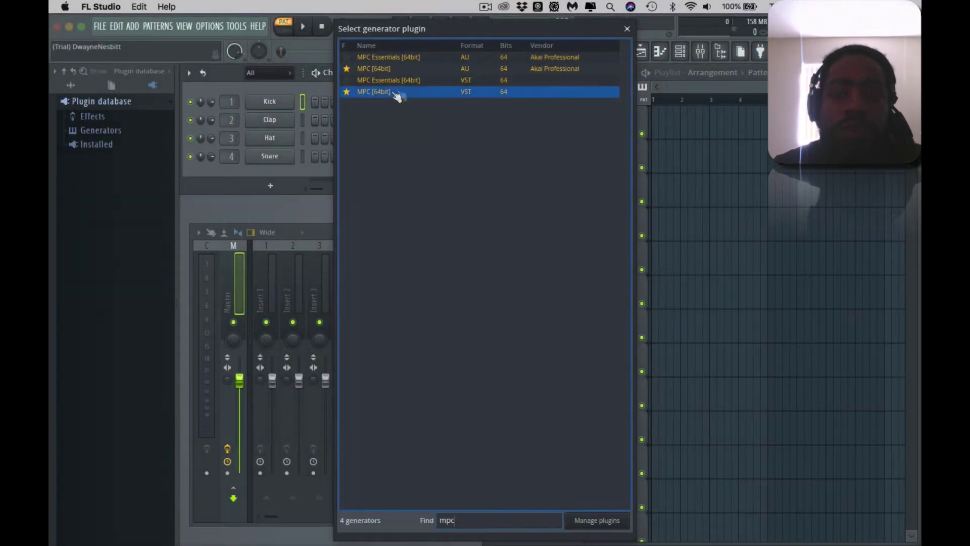
{"action": "double_click", "coordinate": [396, 93]}
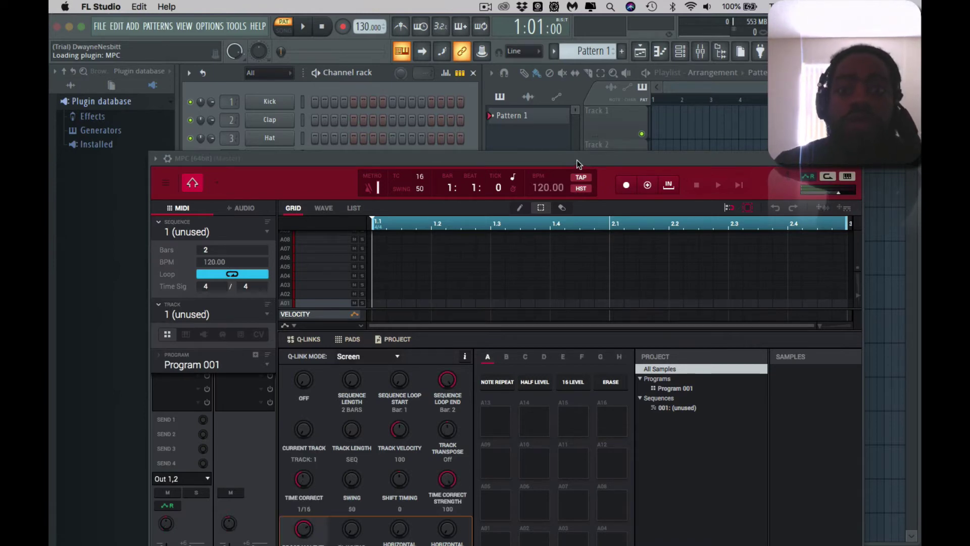
Reposition the MPC window and reveal its plugin wrapper settings strip
{"action": "left_click_drag", "start_coordinate": [579, 161], "coordinate": [590, 52]}
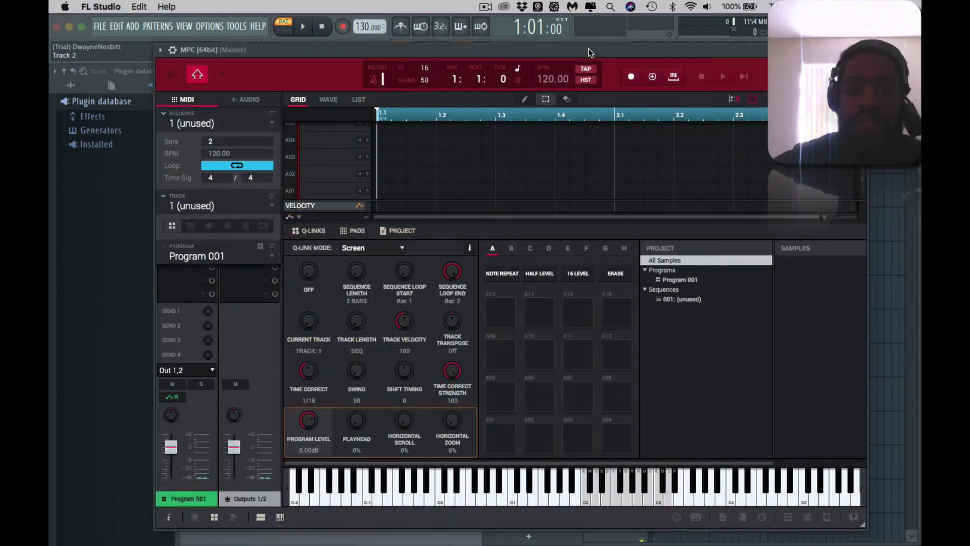
{"action": "left_click_drag", "start_coordinate": [411, 48], "coordinate": [411, 92]}
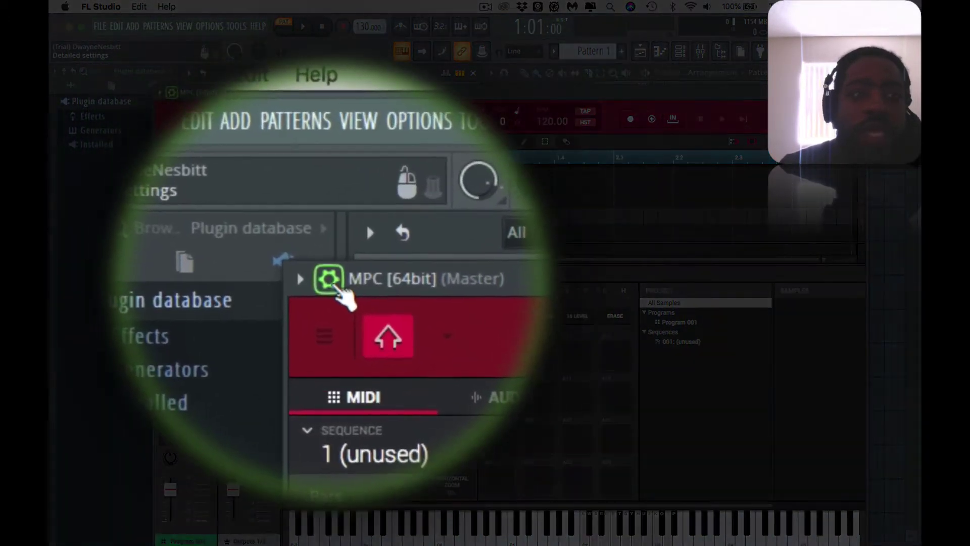
{"action": "left_click", "coordinate": [174, 94]}
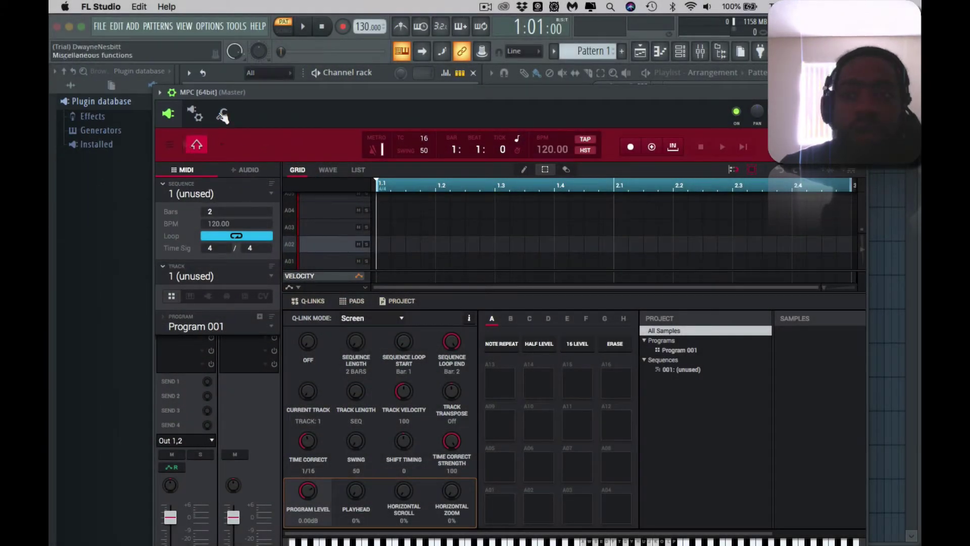
Show the MPC wrapper's Processing settings with output connections 1/2 through 13/14
{"action": "left_click", "coordinate": [223, 116]}
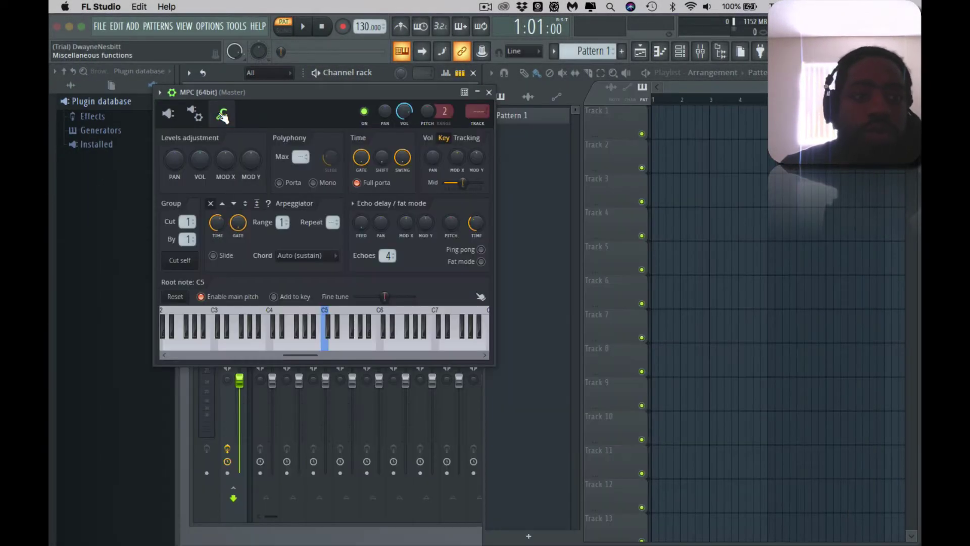
{"action": "left_click", "coordinate": [194, 114]}
{"action": "left_click", "coordinate": [210, 140]}
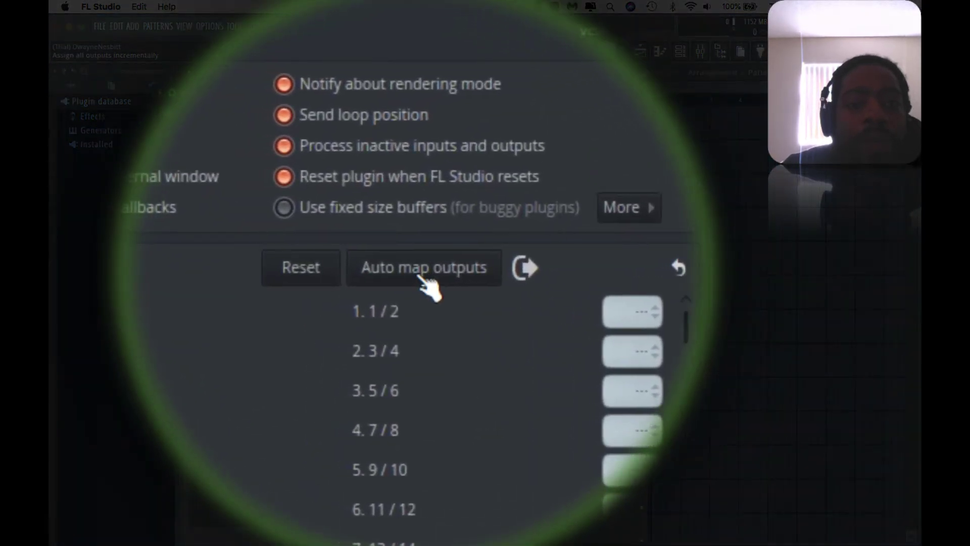
Auto-assign the MPC outputs to mixer tracks, review the mixer, and close the MPC window
{"action": "left_click", "coordinate": [420, 277]}
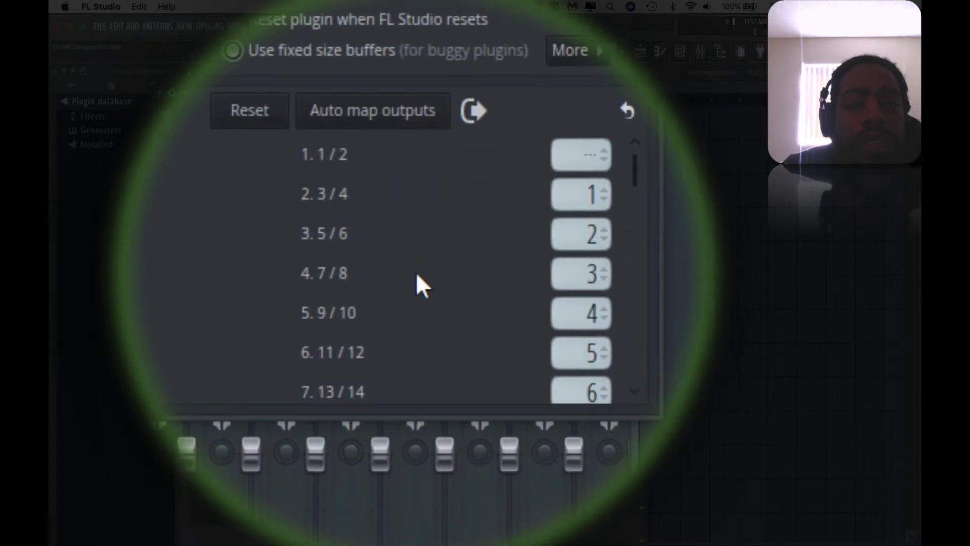
{"action": "scroll", "coordinate": [416, 275], "scroll_direction": "down", "scroll_amount": 7}
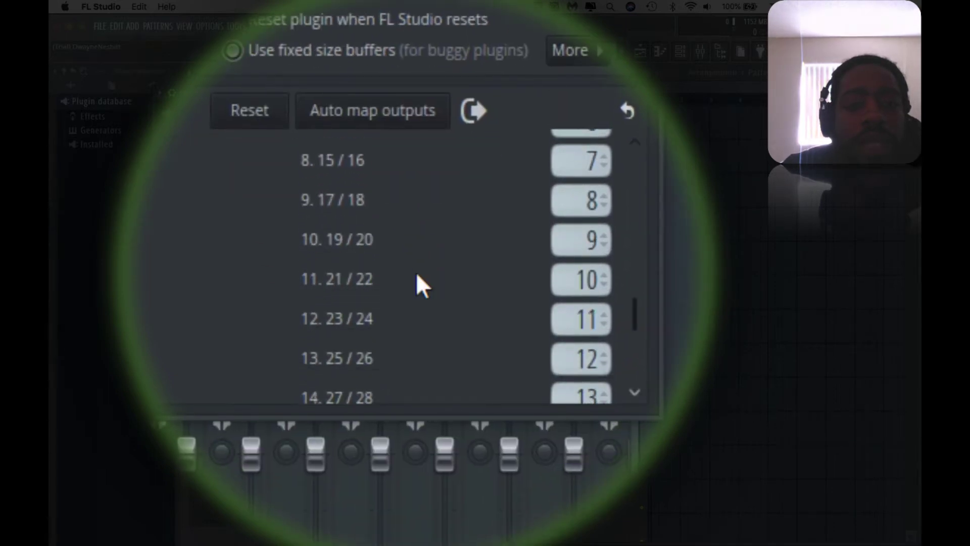
{"action": "scroll", "coordinate": [416, 271], "scroll_direction": "down", "scroll_amount": 3}
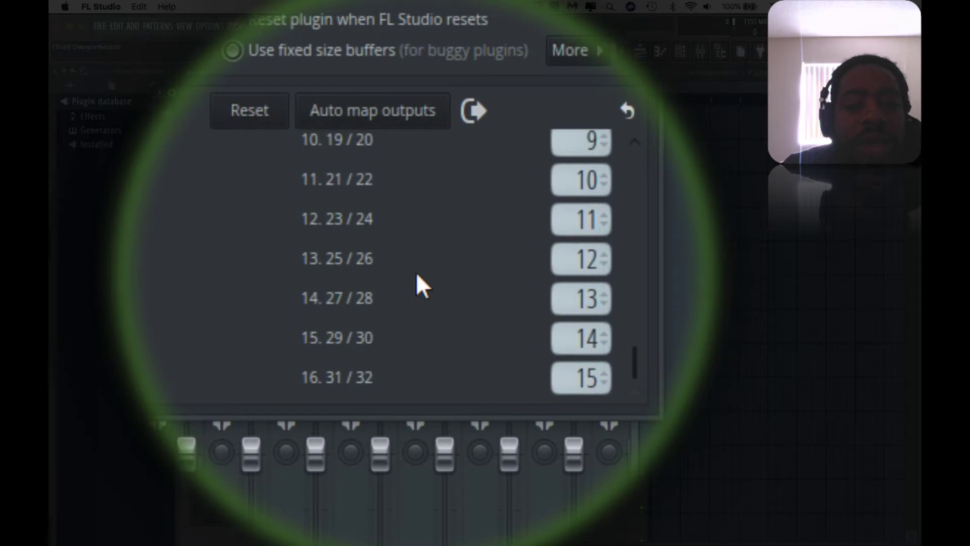
{"action": "scroll", "coordinate": [417, 276], "scroll_direction": "up", "scroll_amount": 9}
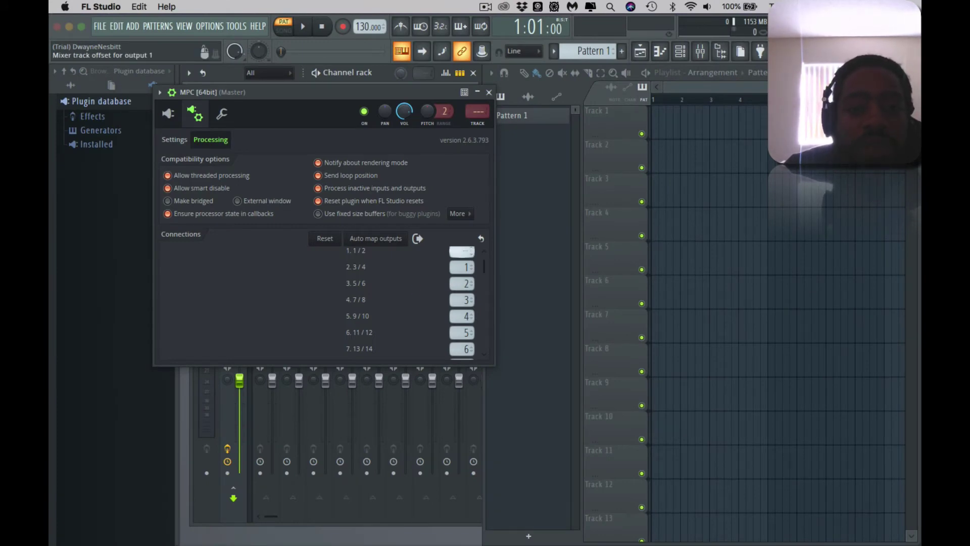
{"action": "scroll", "coordinate": [459, 252], "scroll_direction": "up", "scroll_amount": 1}
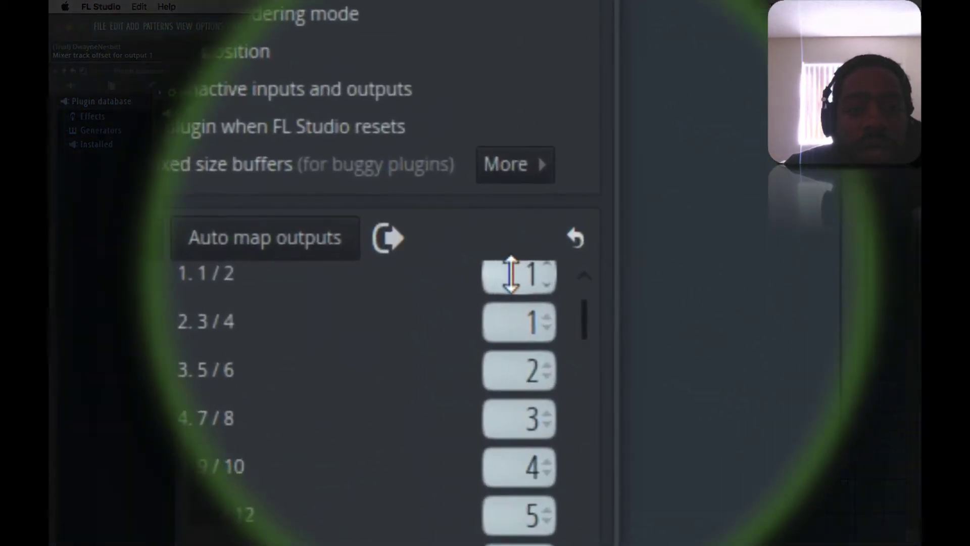
{"action": "scroll", "coordinate": [486, 276], "scroll_direction": "up", "scroll_amount": 1}
{"action": "scroll", "coordinate": [486, 273], "scroll_direction": "up", "scroll_amount": 1}
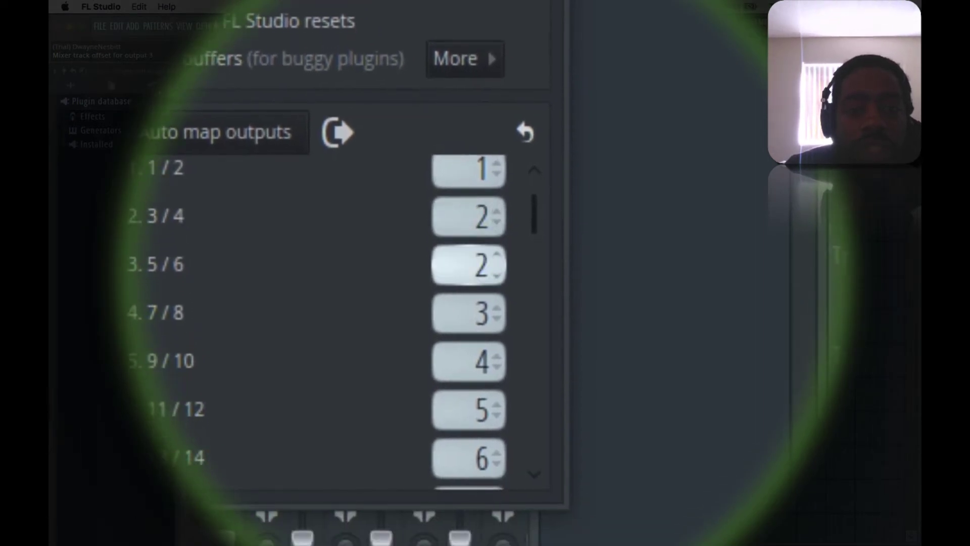
{"action": "scroll", "coordinate": [486, 273], "scroll_direction": "up", "scroll_amount": 1}
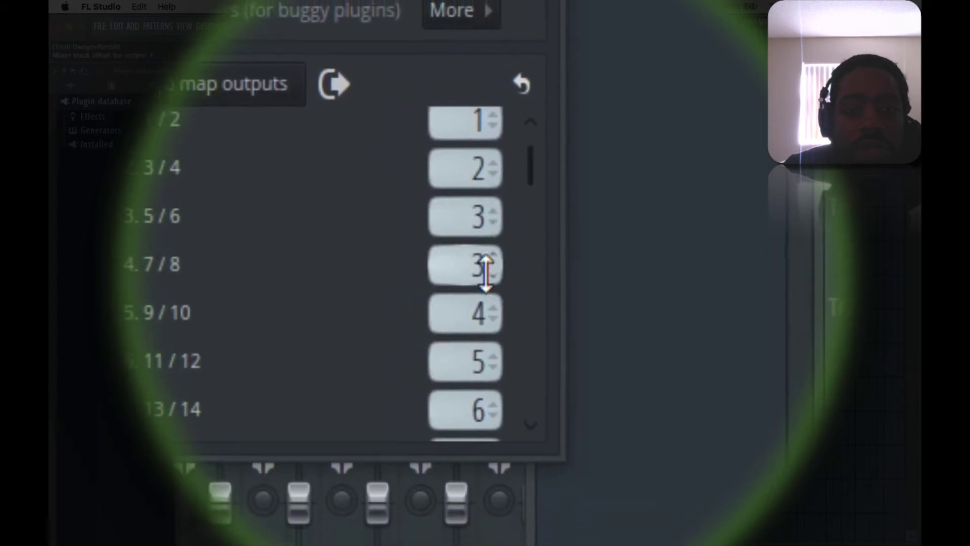
{"action": "scroll", "coordinate": [477, 260], "scroll_direction": "up", "scroll_amount": 1}
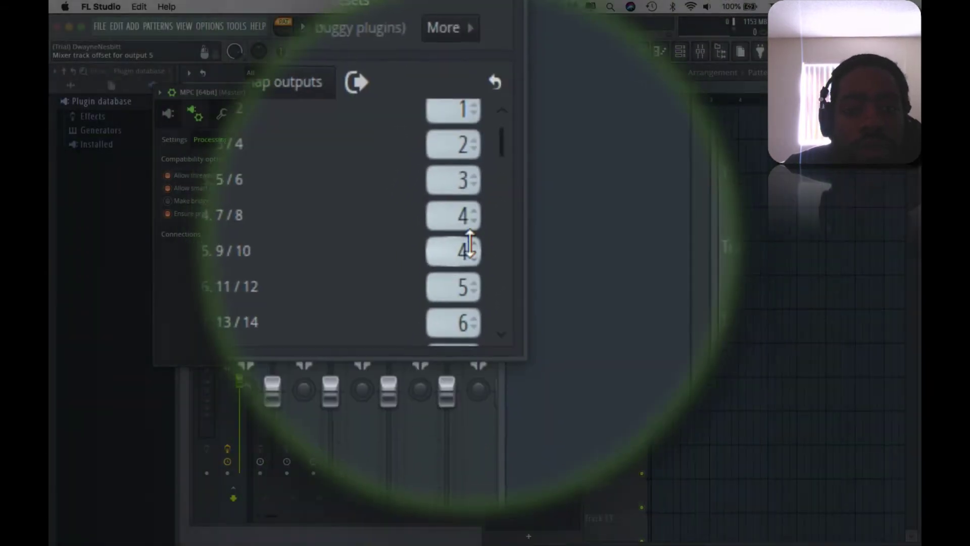
{"action": "scroll", "coordinate": [463, 308], "scroll_direction": "up", "scroll_amount": 1}
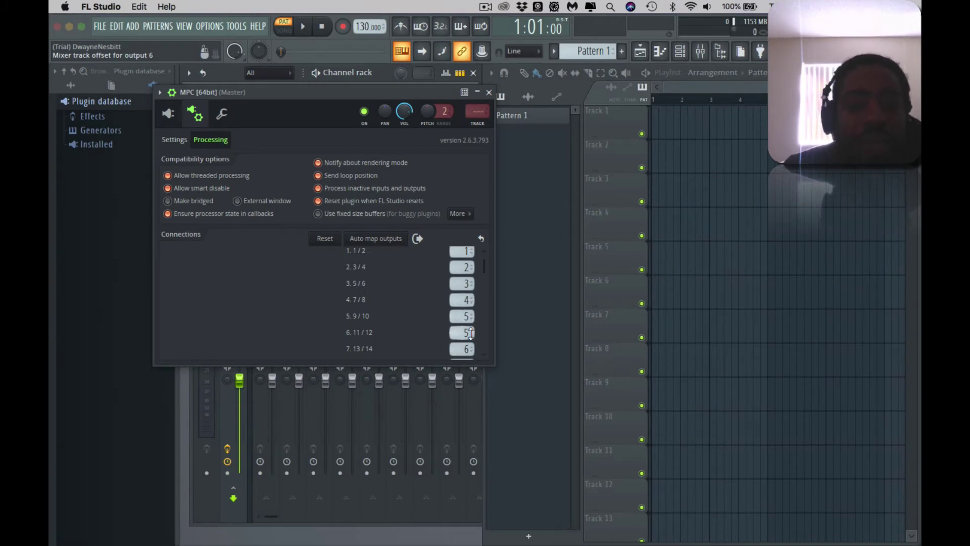
{"action": "scroll", "coordinate": [463, 332], "scroll_direction": "up", "scroll_amount": 1}
{"action": "scroll", "coordinate": [462, 348], "scroll_direction": "up", "scroll_amount": 1}
{"action": "scroll", "coordinate": [404, 303], "scroll_direction": "down", "scroll_amount": 2}
{"action": "scroll", "coordinate": [462, 283], "scroll_direction": "up", "scroll_amount": 1}
{"action": "scroll", "coordinate": [462, 300], "scroll_direction": "up", "scroll_amount": 1}
{"action": "scroll", "coordinate": [462, 316], "scroll_direction": "up", "scroll_amount": 1}
{"action": "scroll", "coordinate": [462, 332], "scroll_direction": "up", "scroll_amount": 1}
{"action": "scroll", "coordinate": [462, 349], "scroll_direction": "up", "scroll_amount": 1}
{"action": "scroll", "coordinate": [404, 303], "scroll_direction": "down", "scroll_amount": 2}
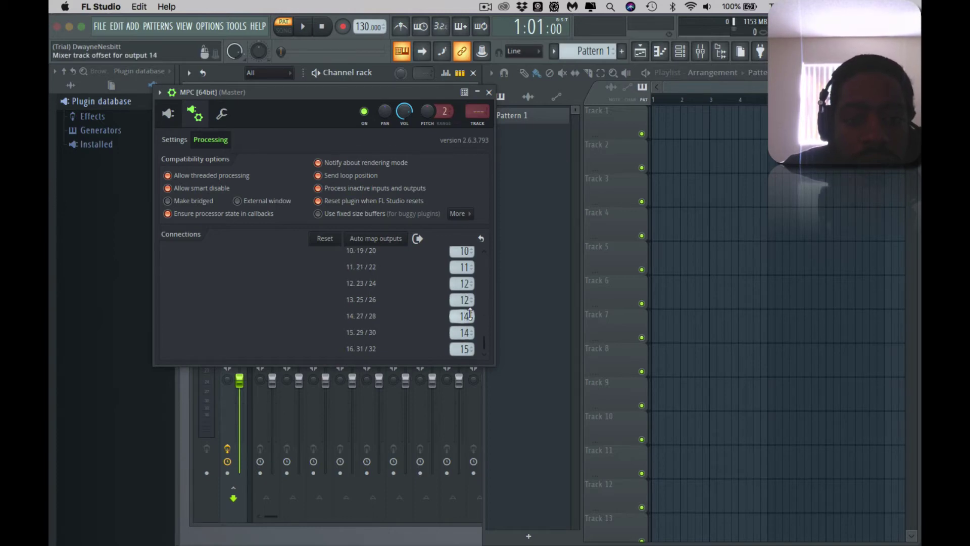
{"action": "scroll", "coordinate": [470, 314], "scroll_direction": "up", "scroll_amount": 1}
{"action": "scroll", "coordinate": [462, 349], "scroll_direction": "up", "scroll_amount": 1}
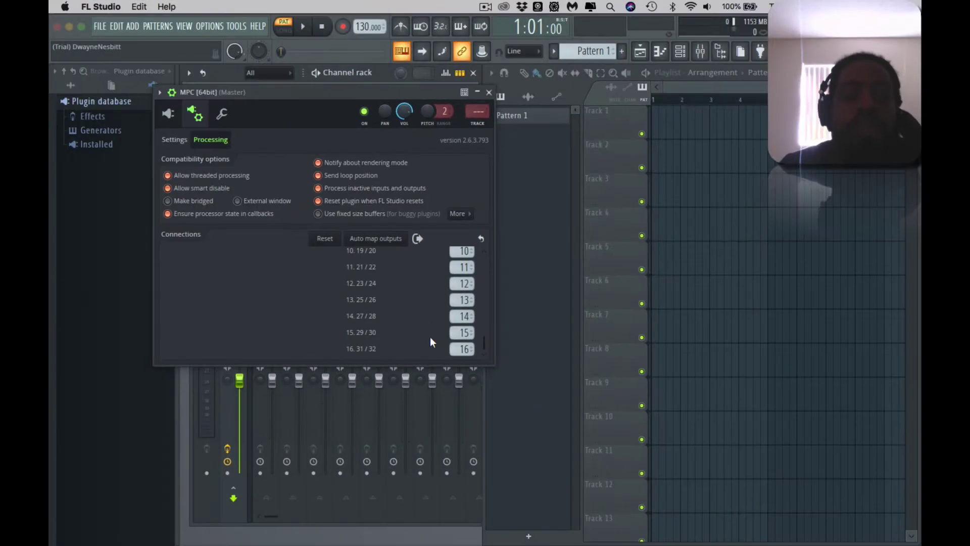
{"action": "scroll", "coordinate": [430, 339], "scroll_direction": "down", "scroll_amount": 1}
{"action": "scroll", "coordinate": [430, 338], "scroll_direction": "up", "scroll_amount": 1}
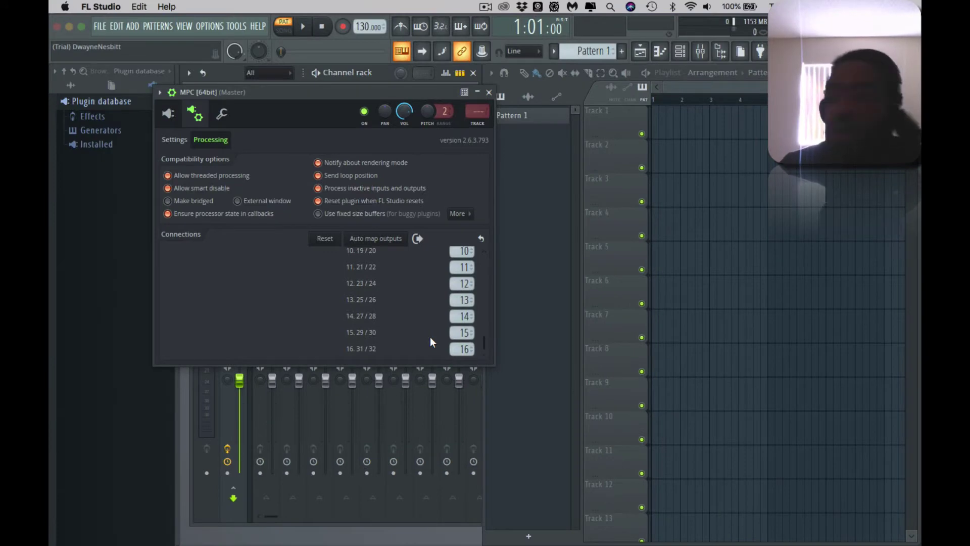
{"action": "scroll", "coordinate": [430, 338], "scroll_direction": "up", "scroll_amount": 5}
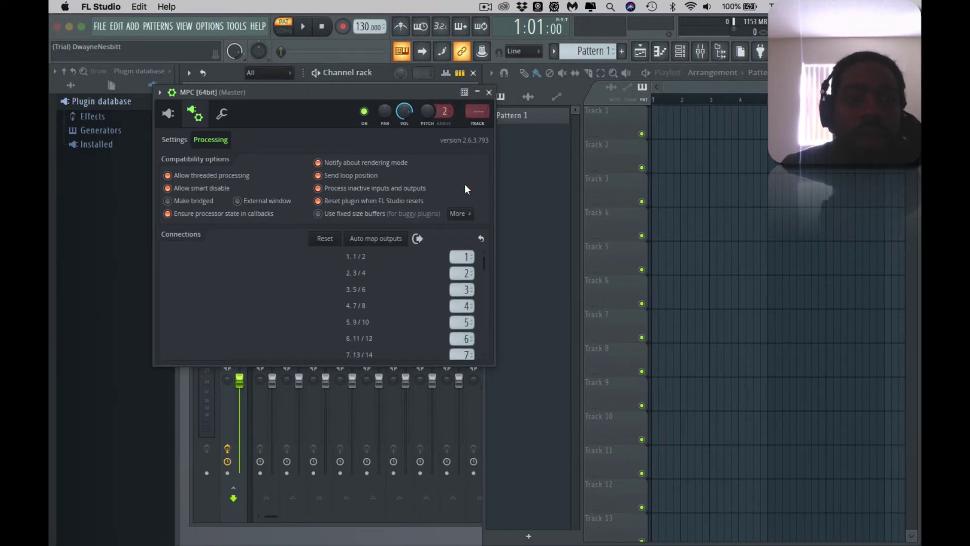
{"action": "left_click", "coordinate": [490, 92]}
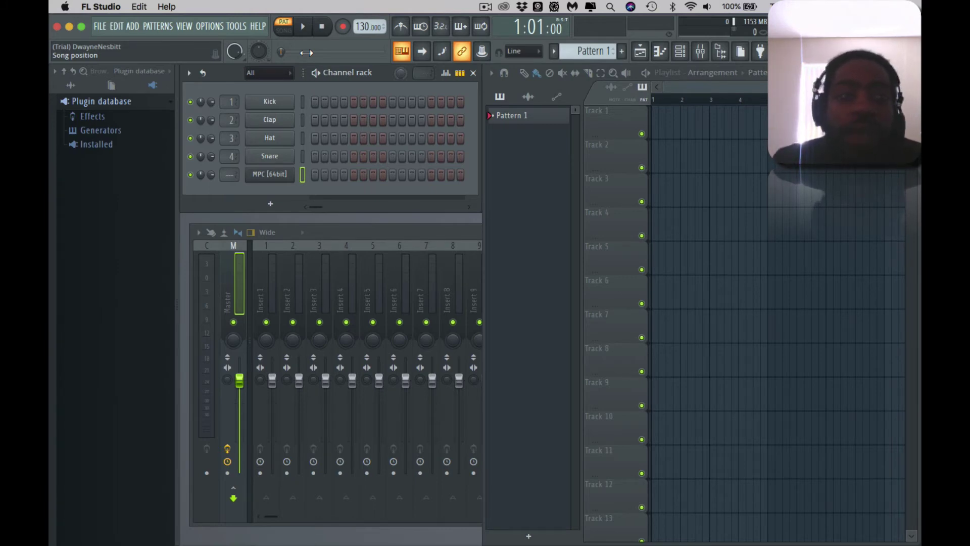
Reopen the MPC channel window with the wrapper settings row hidden and move it up-left
{"action": "left_click", "coordinate": [277, 177]}
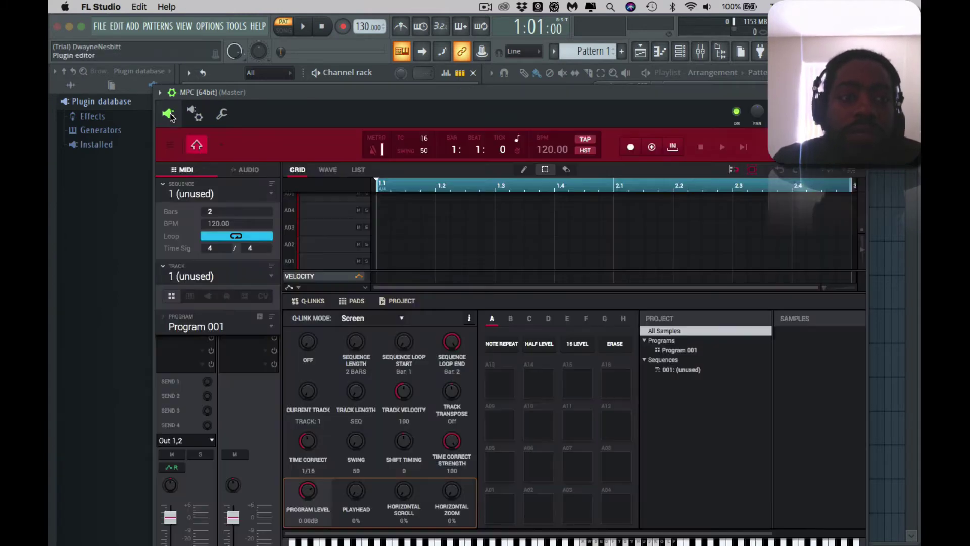
{"action": "left_click", "coordinate": [168, 114]}
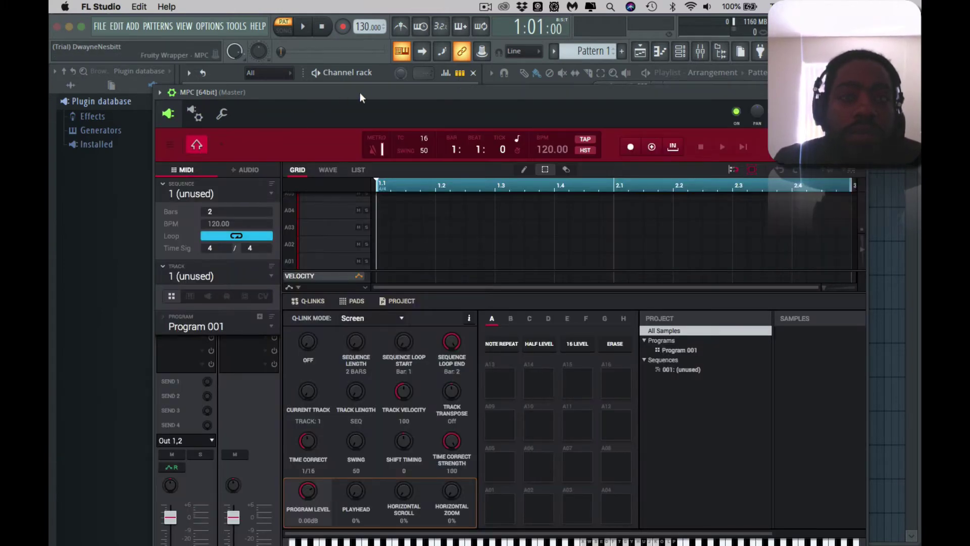
{"action": "left_click", "coordinate": [173, 93]}
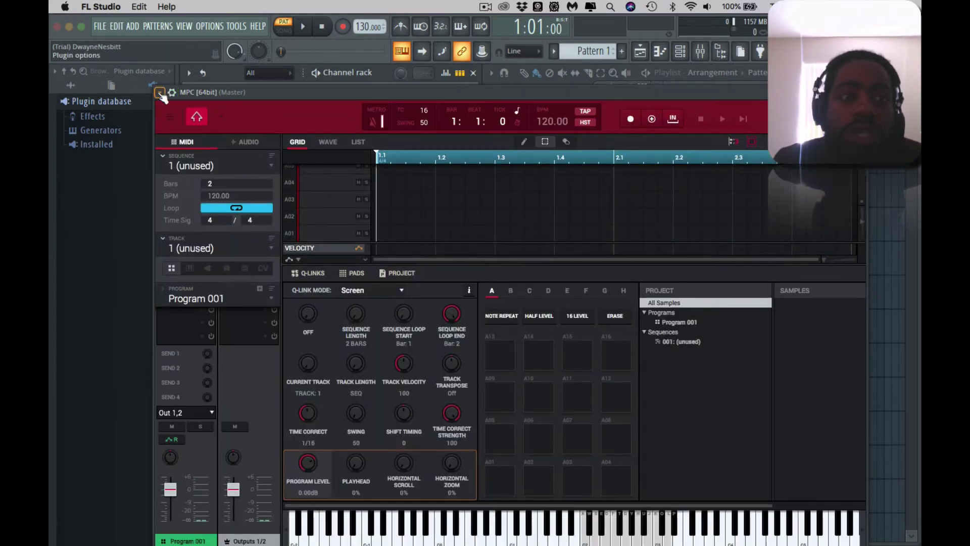
{"action": "left_click", "coordinate": [158, 92]}
{"action": "left_click_drag", "start_coordinate": [341, 97], "coordinate": [314, 37]}
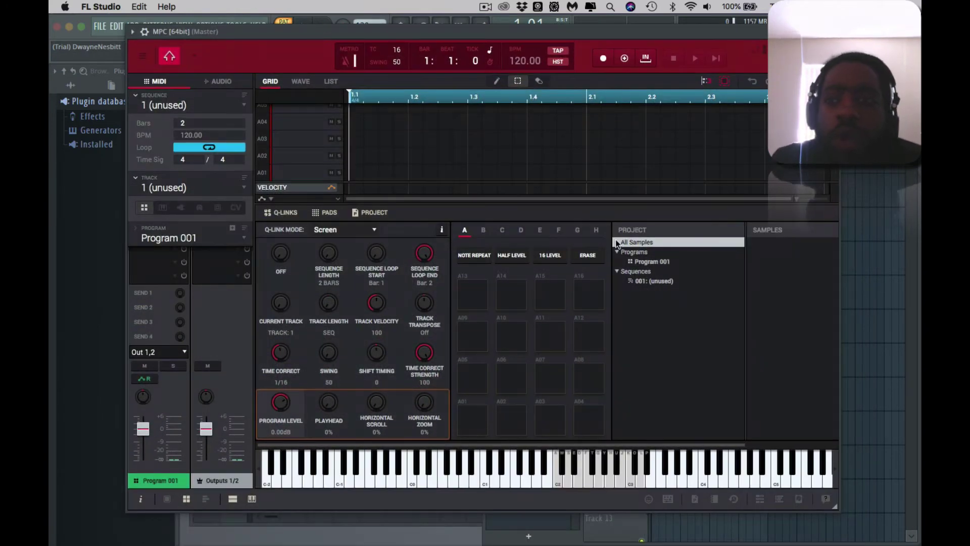
{"action": "scroll", "coordinate": [658, 336], "scroll_direction": "right", "scroll_amount": 5}
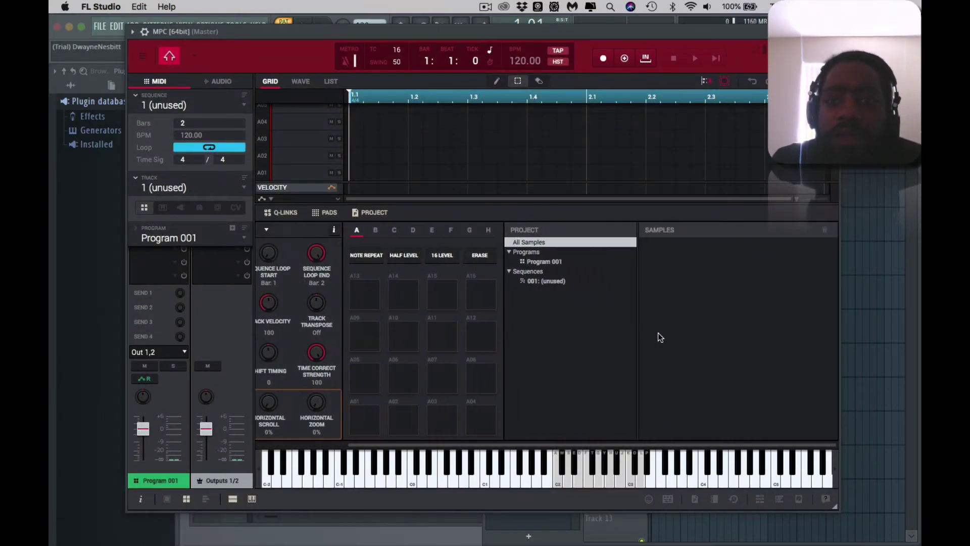
Load MSX Black Kit 88 from the MPC expansion browser onto the pads
{"action": "left_click", "coordinate": [799, 500]}
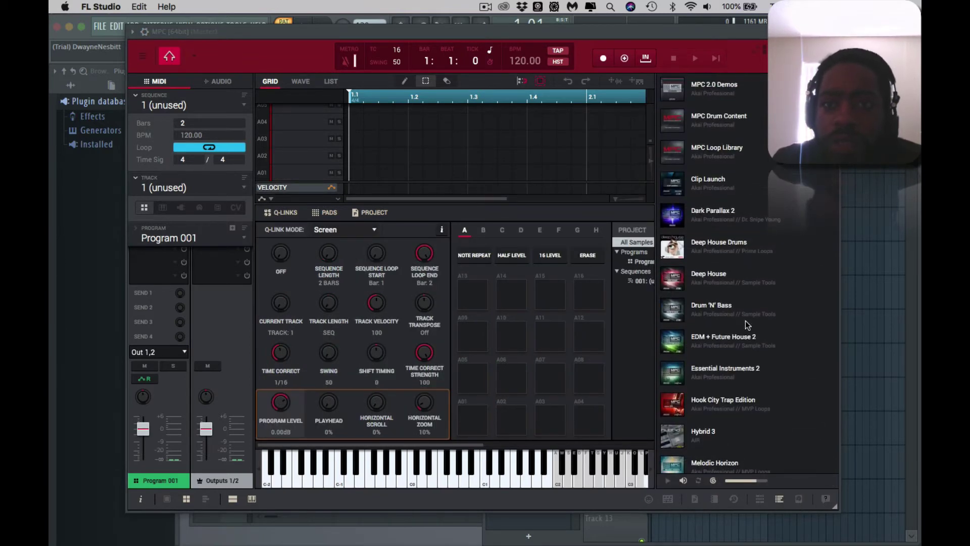
{"action": "scroll", "coordinate": [745, 320], "scroll_direction": "down", "scroll_amount": 3}
{"action": "double_click", "coordinate": [714, 384]}
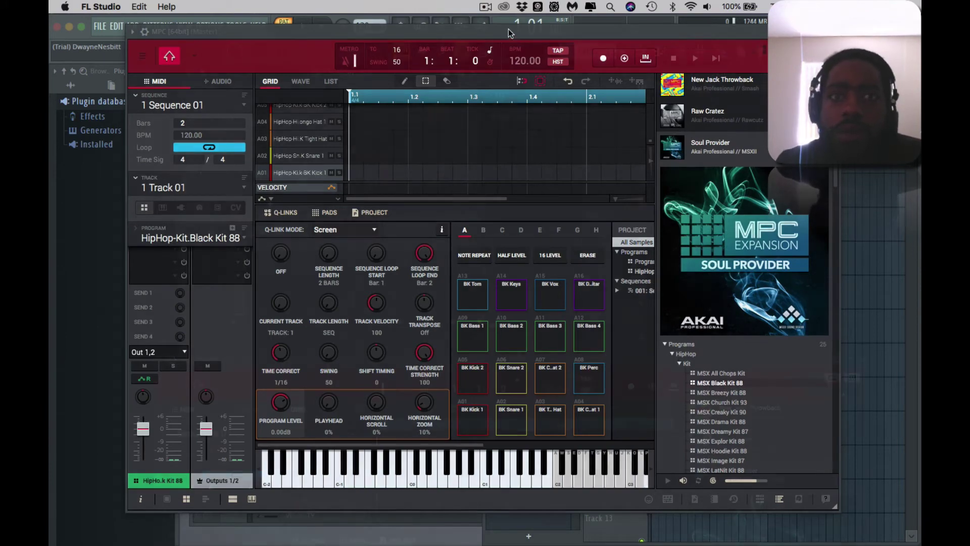
{"action": "left_click_drag", "start_coordinate": [505, 30], "coordinate": [508, 102]}
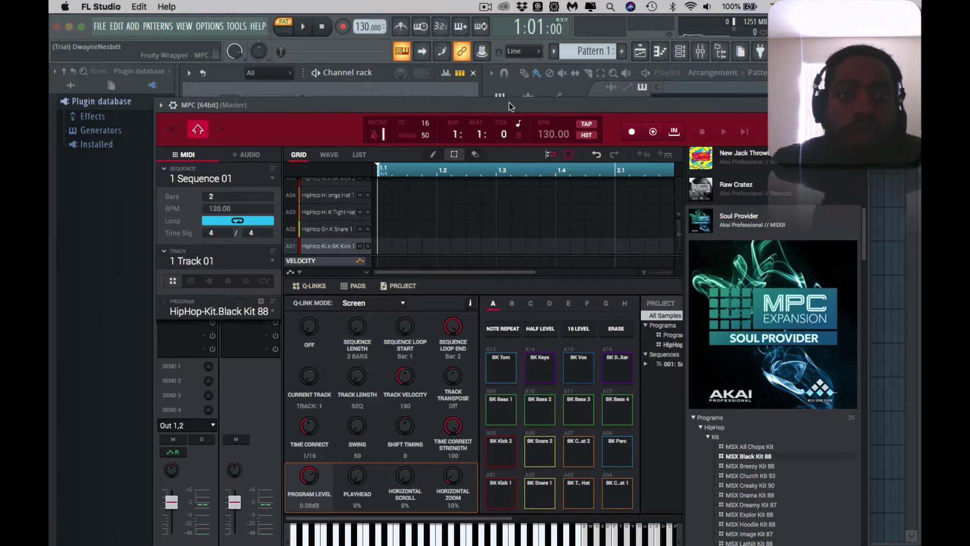
{"action": "left_click_drag", "start_coordinate": [509, 105], "coordinate": [521, 221]}
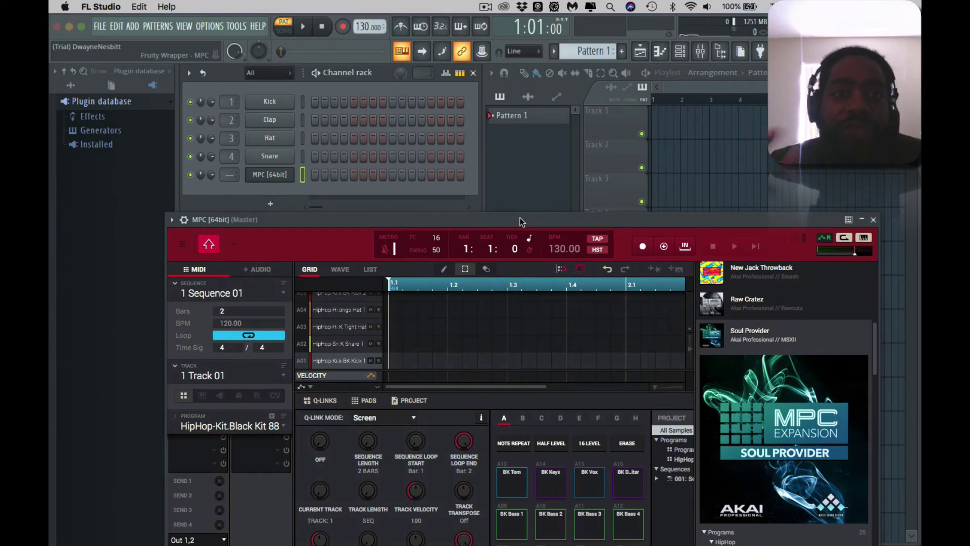
{"action": "left_click_drag", "start_coordinate": [522, 220], "coordinate": [522, 479]}
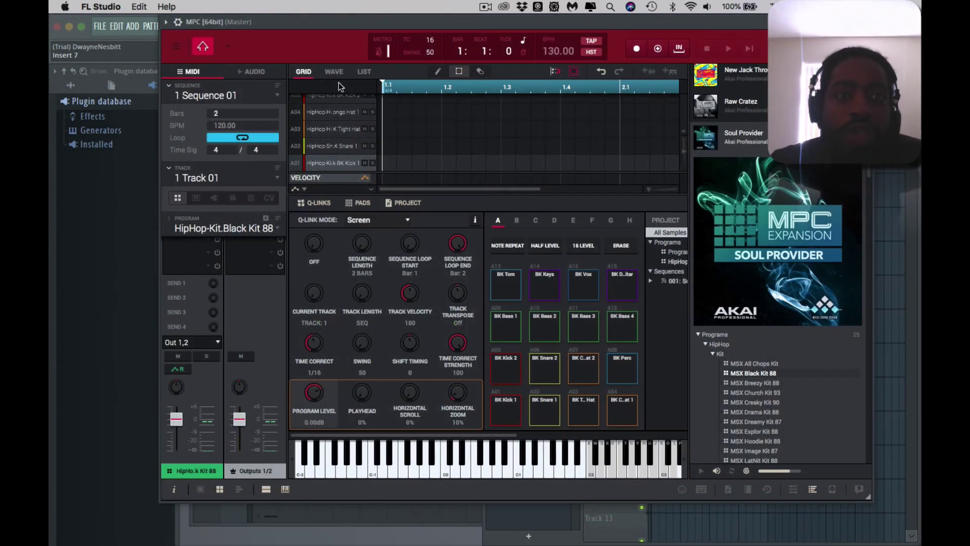
Switch the MPC to its Channel Mixer view and hide the expansion browser
{"action": "left_click", "coordinate": [227, 46]}
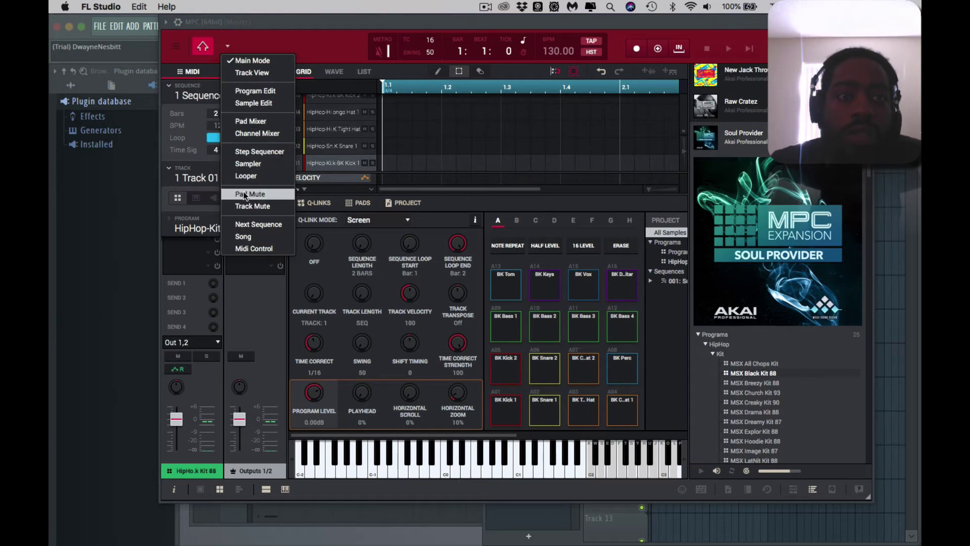
{"action": "left_click", "coordinate": [248, 132]}
{"action": "left_click", "coordinate": [815, 490]}
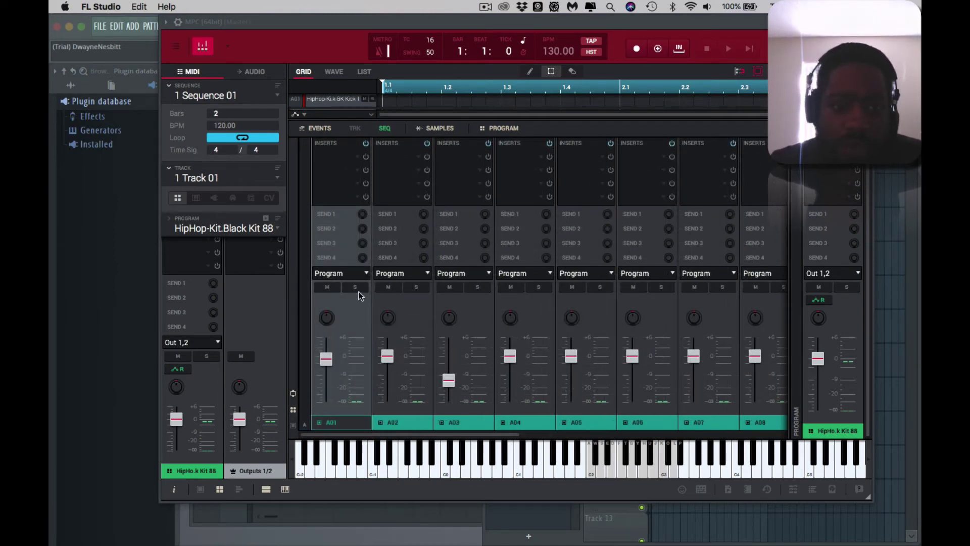
Route pad A01 to Stereo Output Out 1,2
{"action": "left_click", "coordinate": [337, 272]}
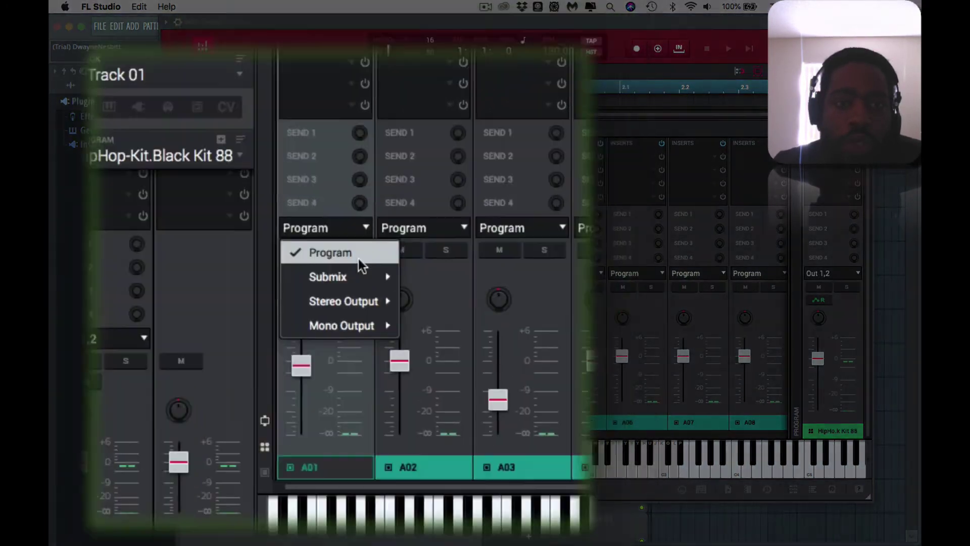
{"action": "mouse_move", "coordinate": [358, 300]}
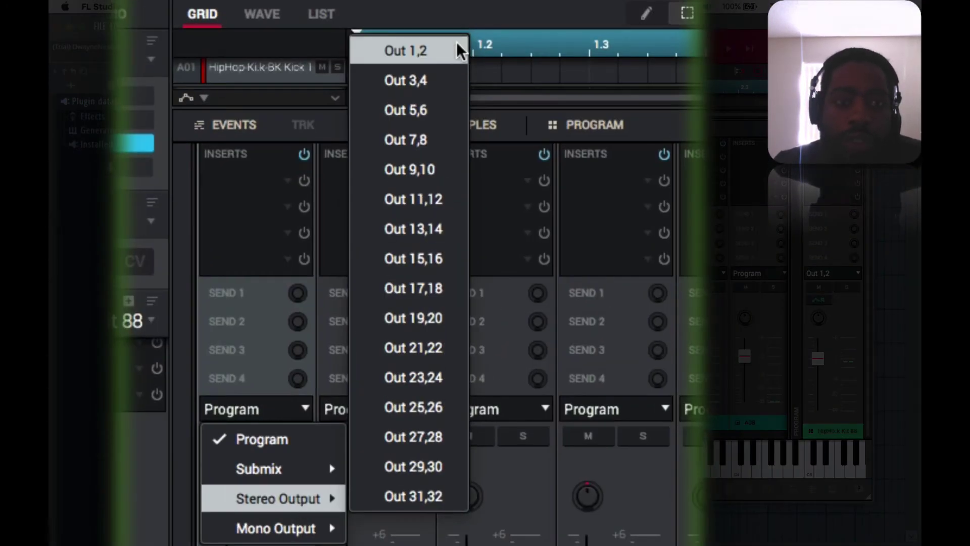
{"action": "left_click", "coordinate": [456, 41]}
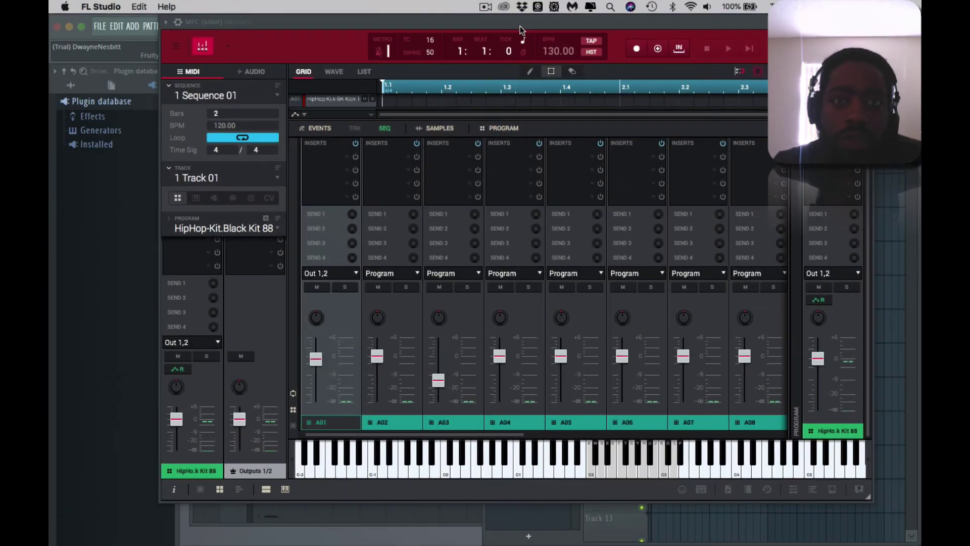
{"action": "left_click_drag", "start_coordinate": [520, 26], "coordinate": [611, 240]}
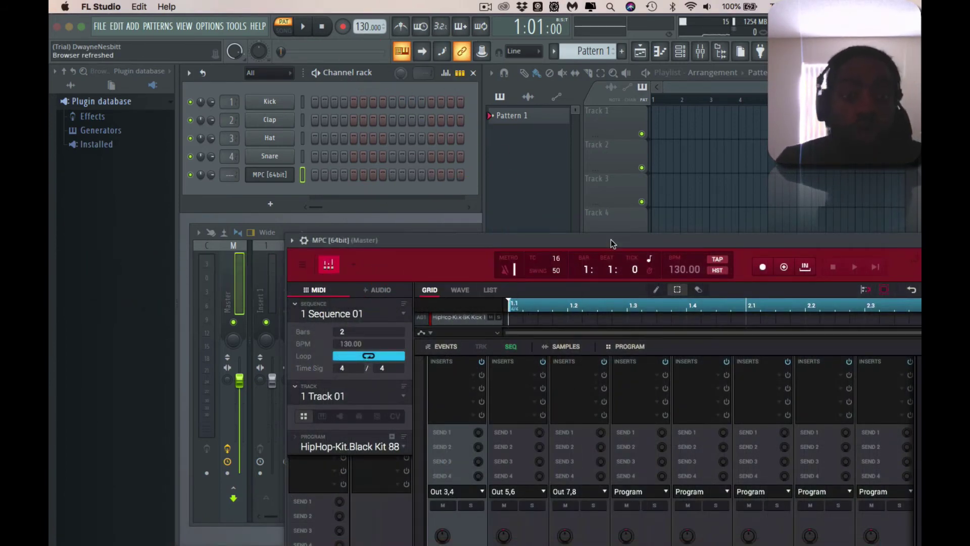
Reposition the MPC window and route strip A01 to Out 1,2
{"action": "left_click_drag", "start_coordinate": [596, 240], "coordinate": [661, 79]}
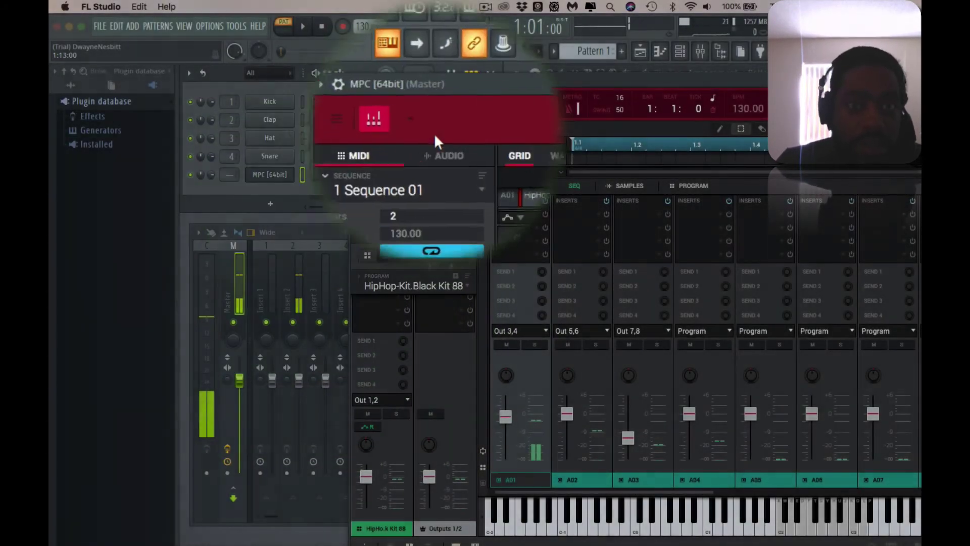
{"action": "left_click_drag", "start_coordinate": [445, 81], "coordinate": [563, 83]}
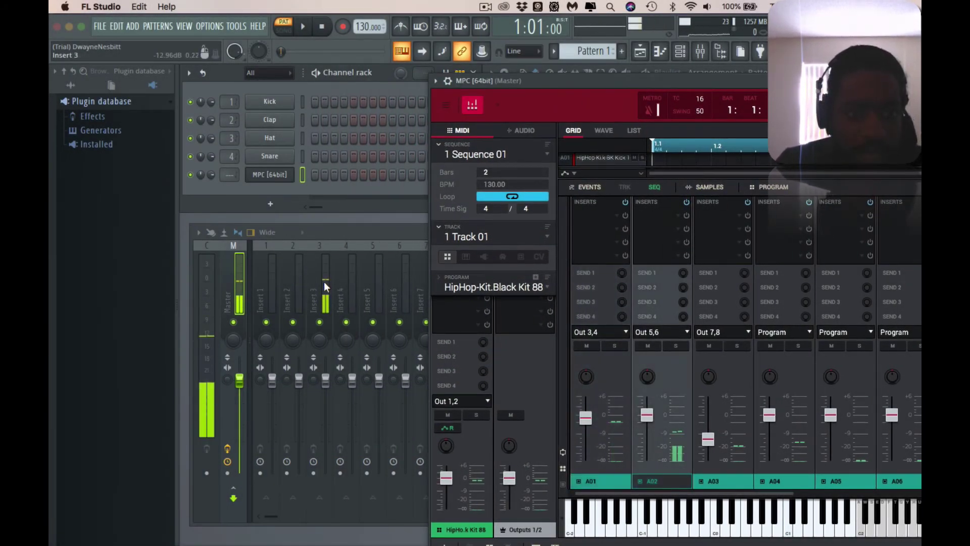
{"action": "left_click", "coordinate": [627, 329]}
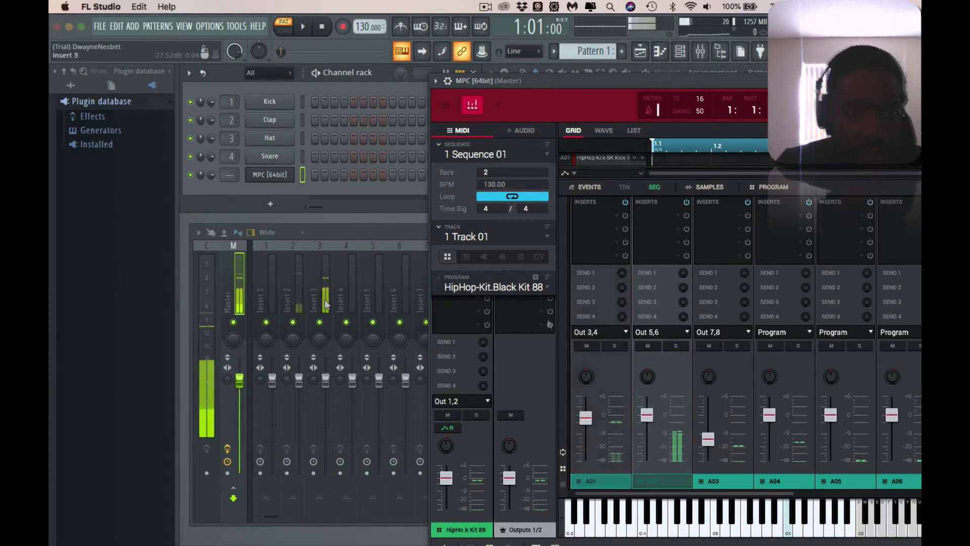
{"action": "left_click", "coordinate": [625, 331]}
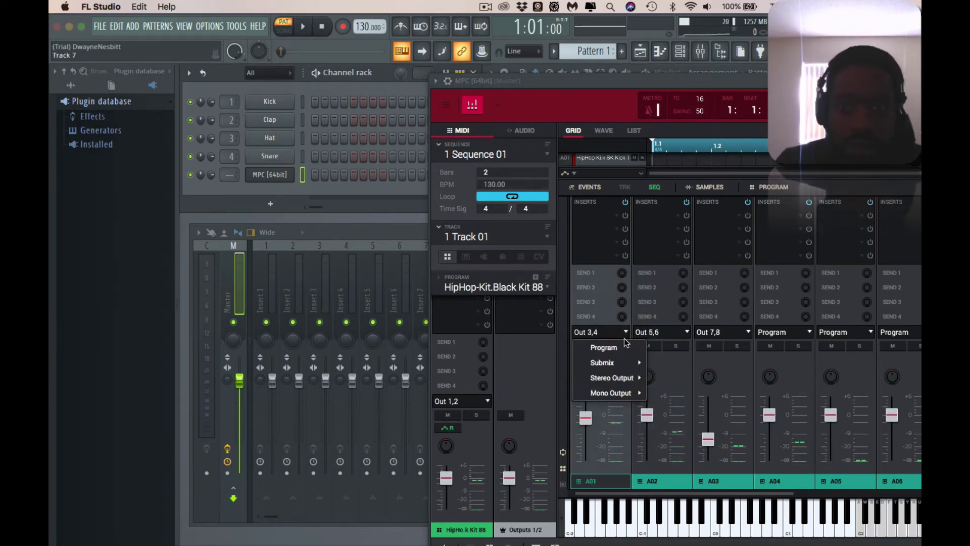
{"action": "mouse_move", "coordinate": [625, 376]}
{"action": "left_click", "coordinate": [665, 362]}
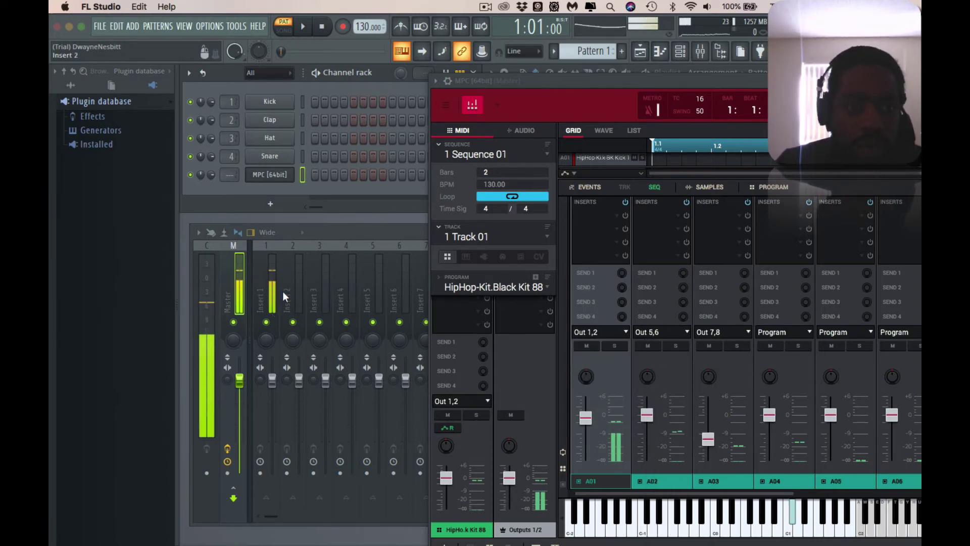
Route strips A02 and A03 to Out 3,4 and Out 5,6
{"action": "left_click", "coordinate": [688, 333]}
{"action": "mouse_move", "coordinate": [674, 377]}
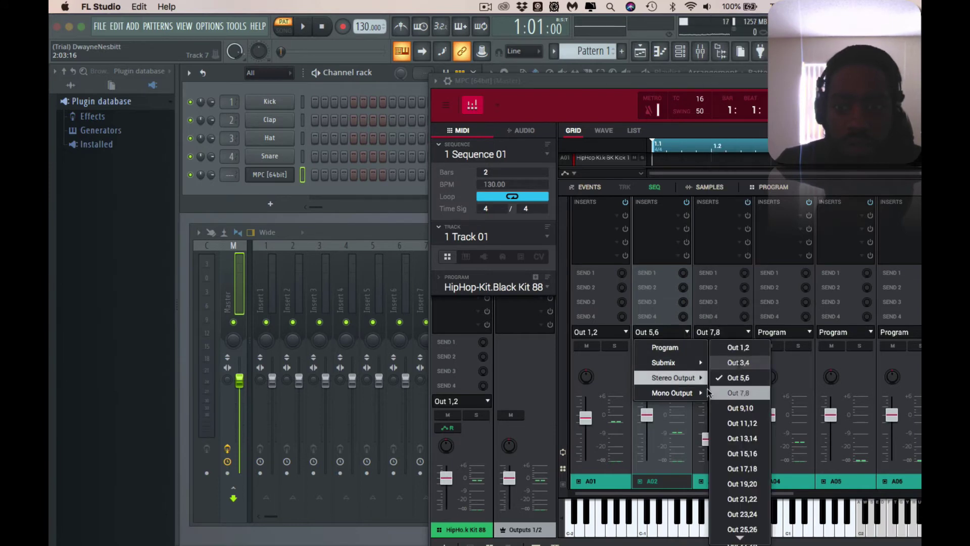
{"action": "left_click", "coordinate": [736, 362]}
{"action": "left_click", "coordinate": [743, 332]}
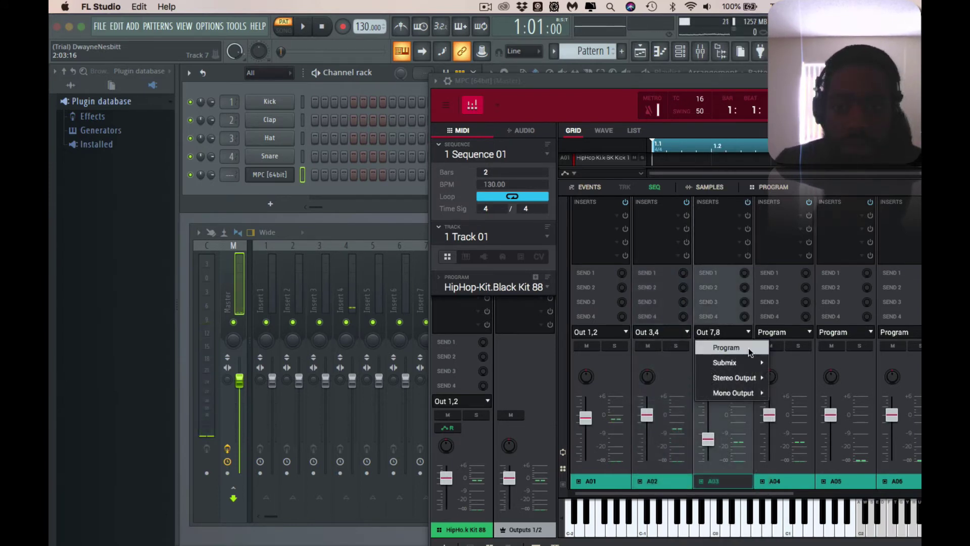
{"action": "mouse_move", "coordinate": [751, 378]}
{"action": "left_click", "coordinate": [795, 362]}
{"action": "left_click_drag", "start_coordinate": [791, 81], "coordinate": [547, 92]}
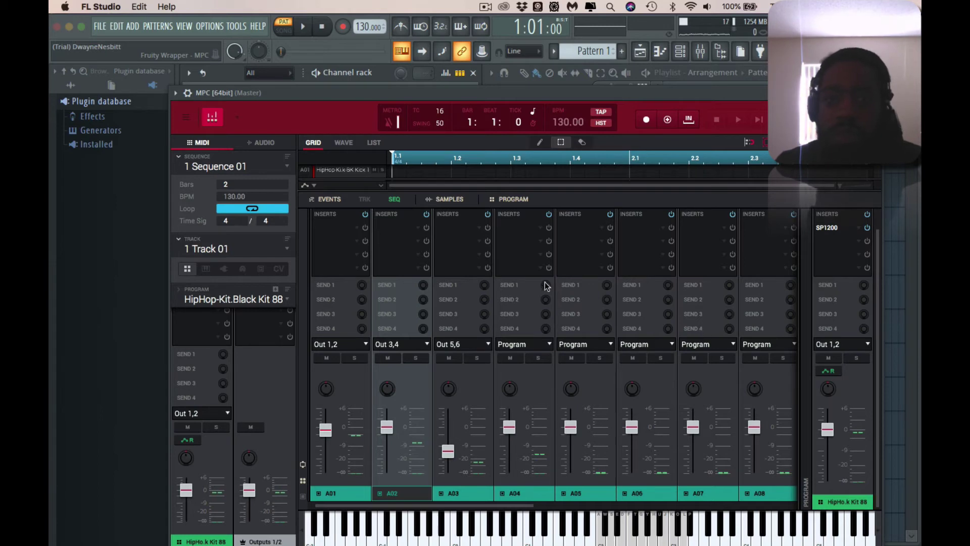
Verify the MPC's outputs route to mixer tracks 1–16 on its Connections page, then close the plugin
{"action": "scroll", "coordinate": [685, 372], "scroll_direction": "right", "scroll_amount": 5}
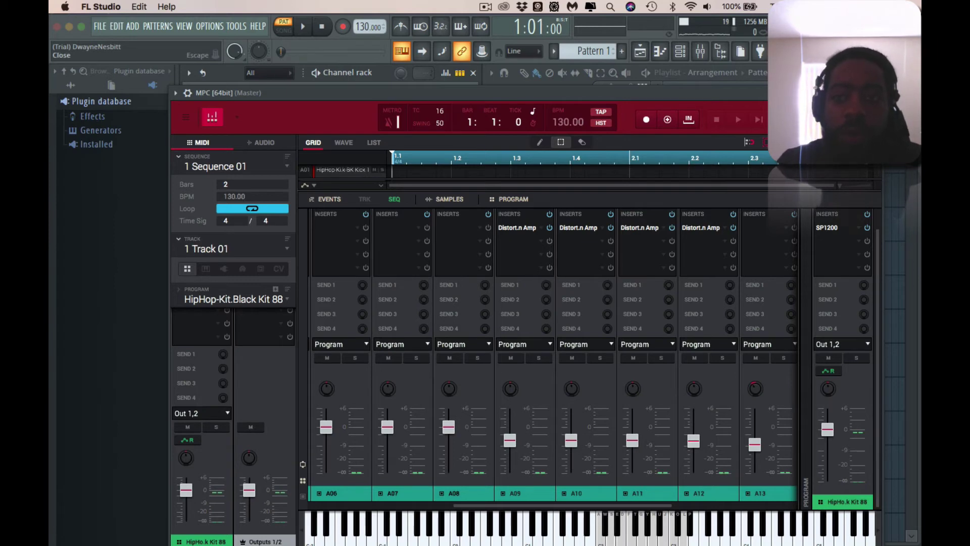
{"action": "left_click", "coordinate": [187, 92]}
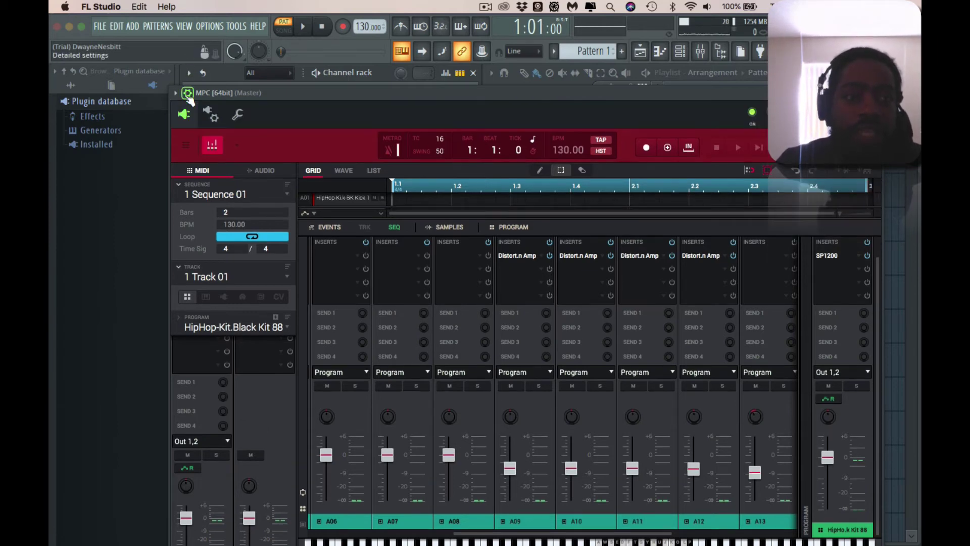
{"action": "left_click", "coordinate": [212, 116]}
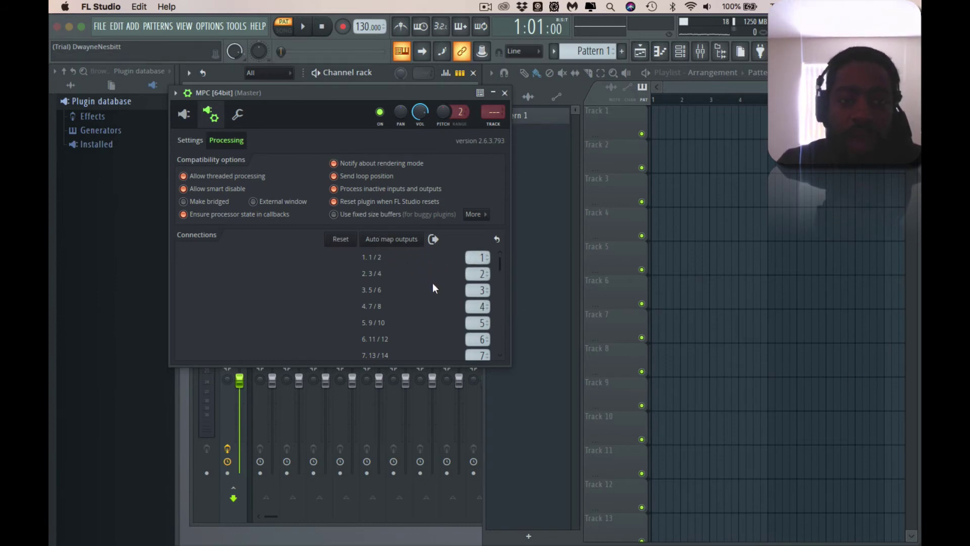
{"action": "scroll", "coordinate": [433, 287], "scroll_direction": "down", "scroll_amount": 3}
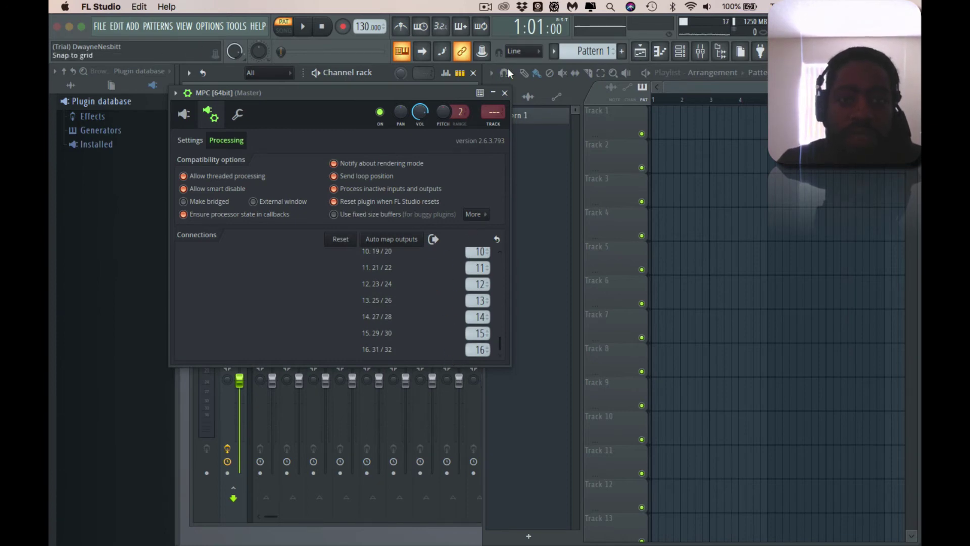
{"action": "left_click", "coordinate": [187, 92]}
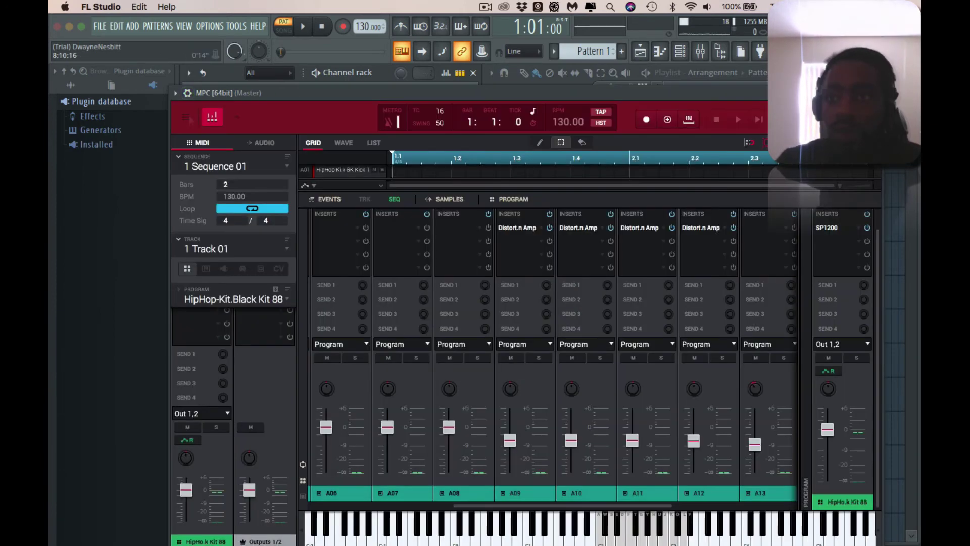
{"action": "key", "text": "Escape"}
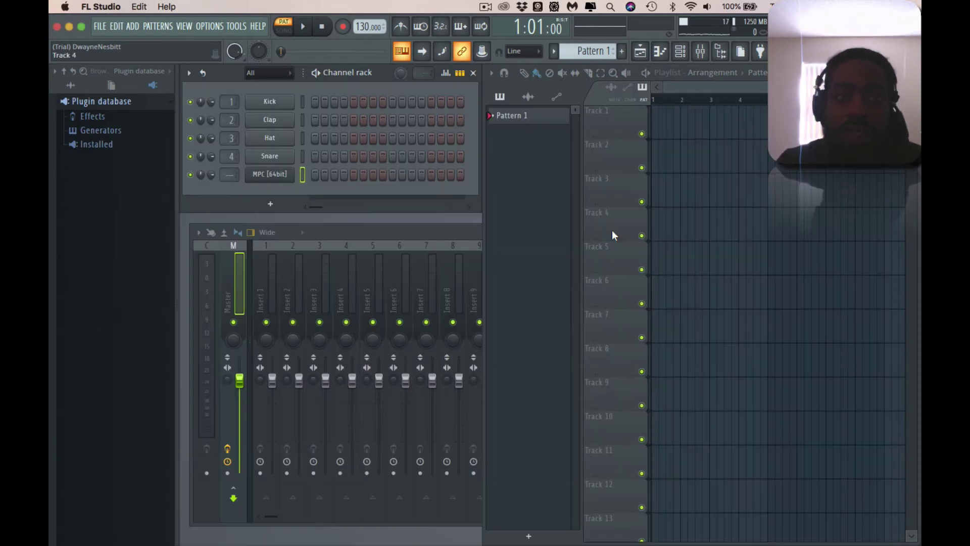
Record about 17.7 seconds of MPC drums into Edison from Input 1 - Input 2
{"action": "left_click", "coordinate": [343, 28]}
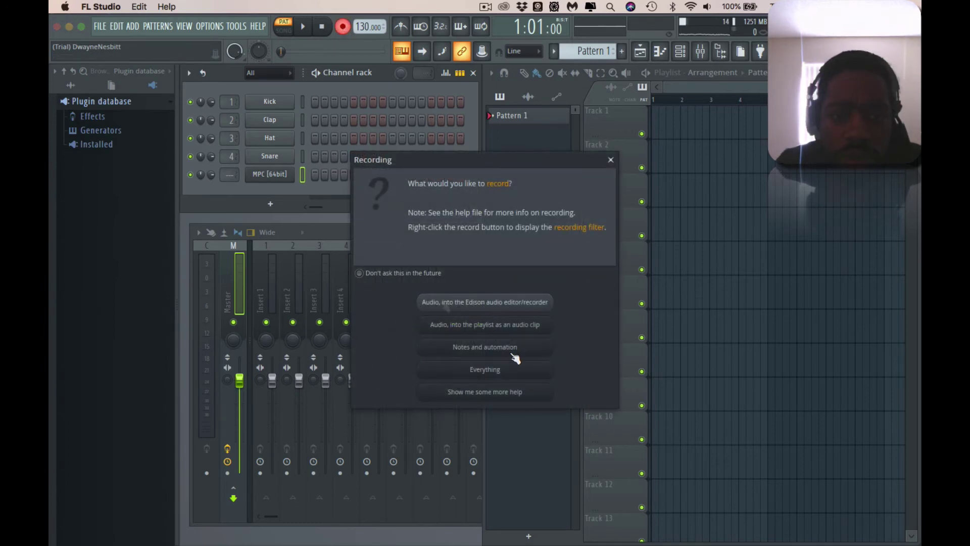
{"action": "left_click", "coordinate": [467, 302]}
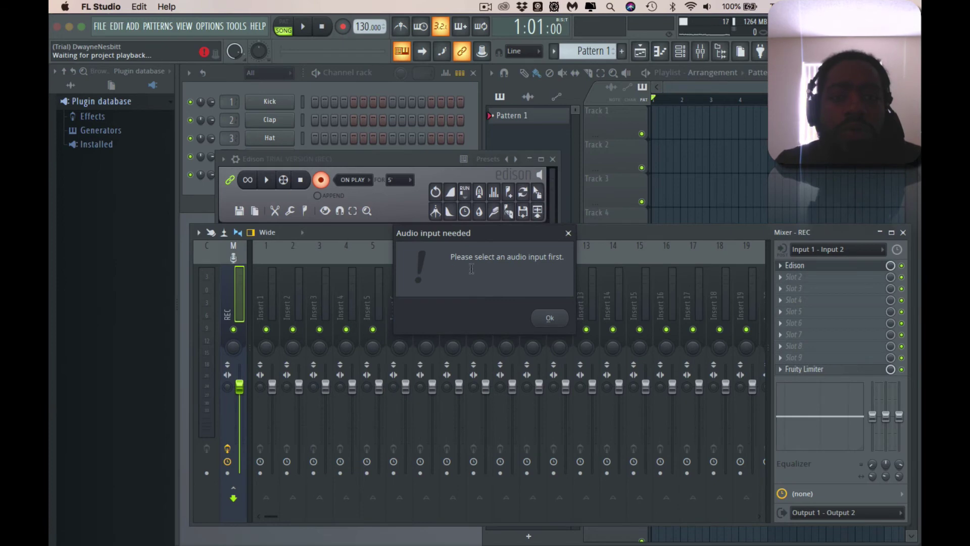
{"action": "left_click", "coordinate": [549, 320]}
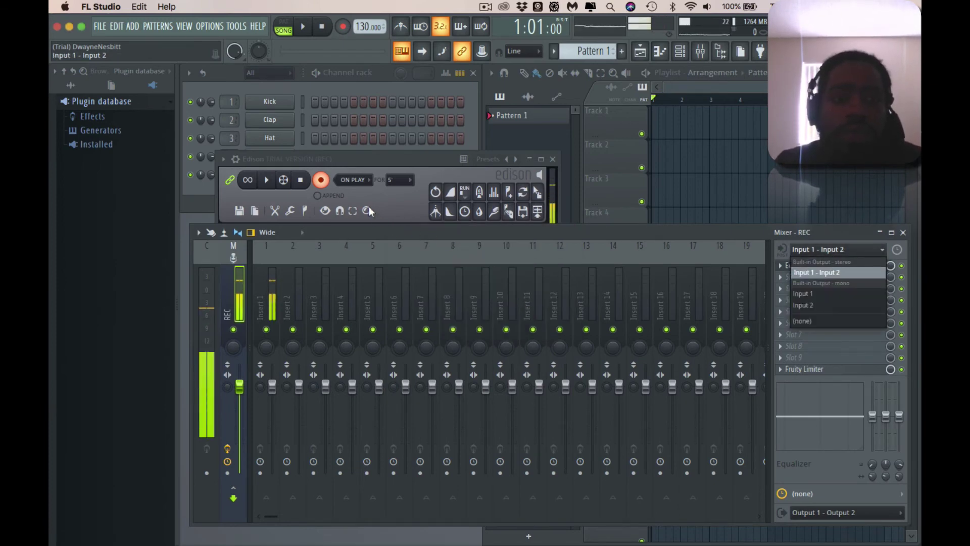
{"action": "left_click", "coordinate": [411, 159]}
{"action": "key", "text": "space"}
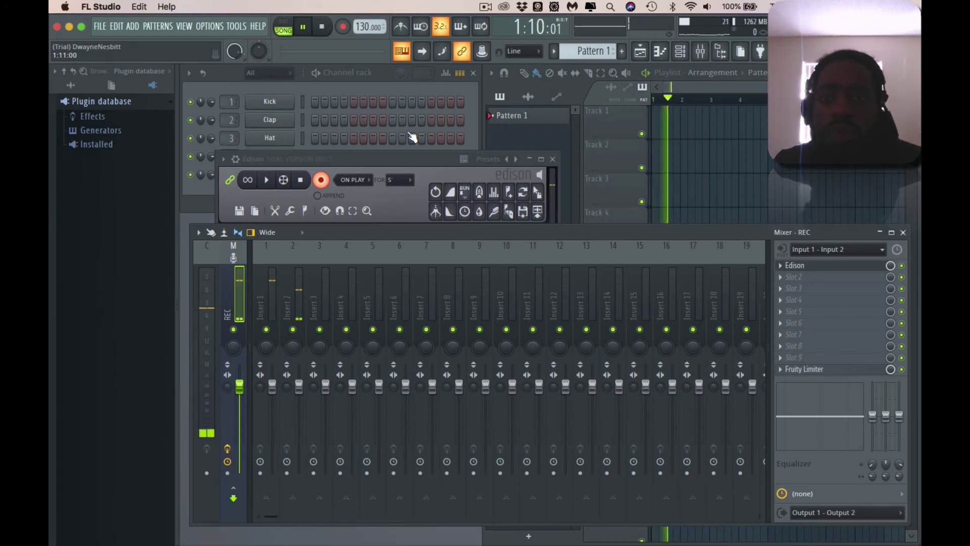
{"action": "key", "text": "space"}
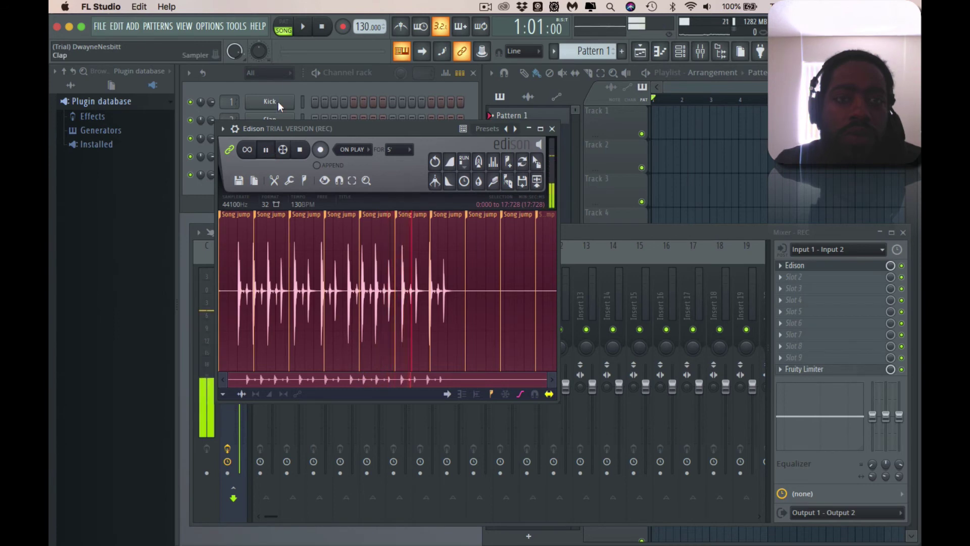
Drag the Edison drum recording onto playlist Track 1 as 'Untitled project - _3', then close Edison
{"action": "key", "text": "space"}
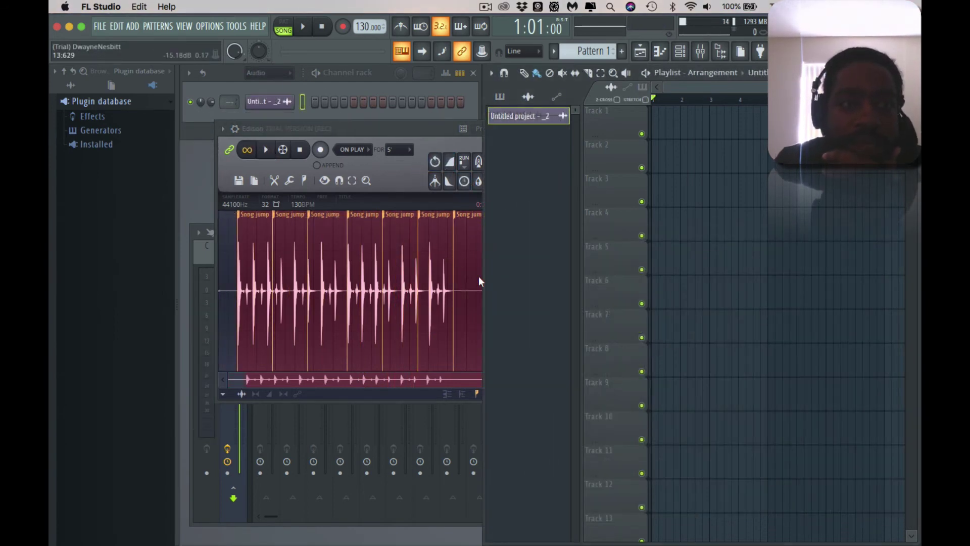
{"action": "left_click", "coordinate": [426, 124]}
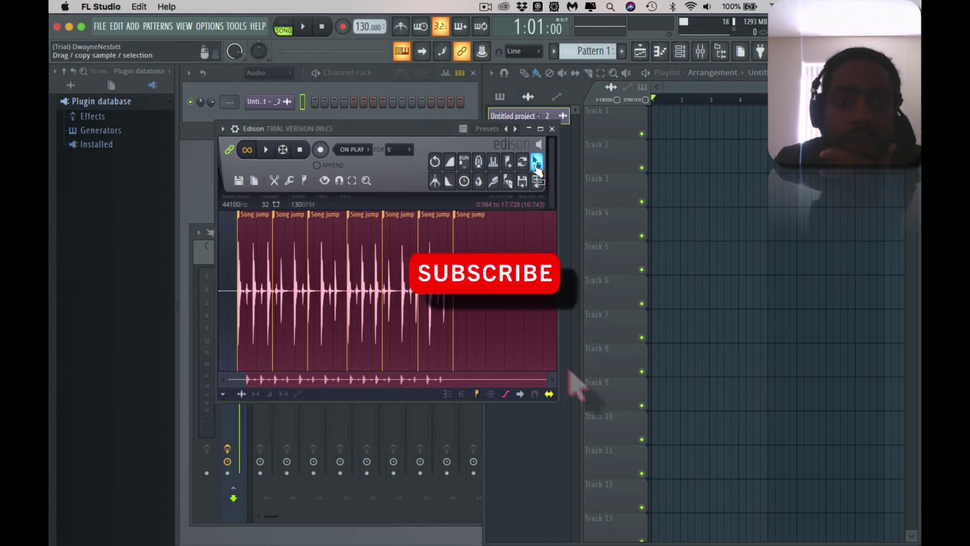
{"action": "left_click_drag", "start_coordinate": [537, 166], "coordinate": [665, 115]}
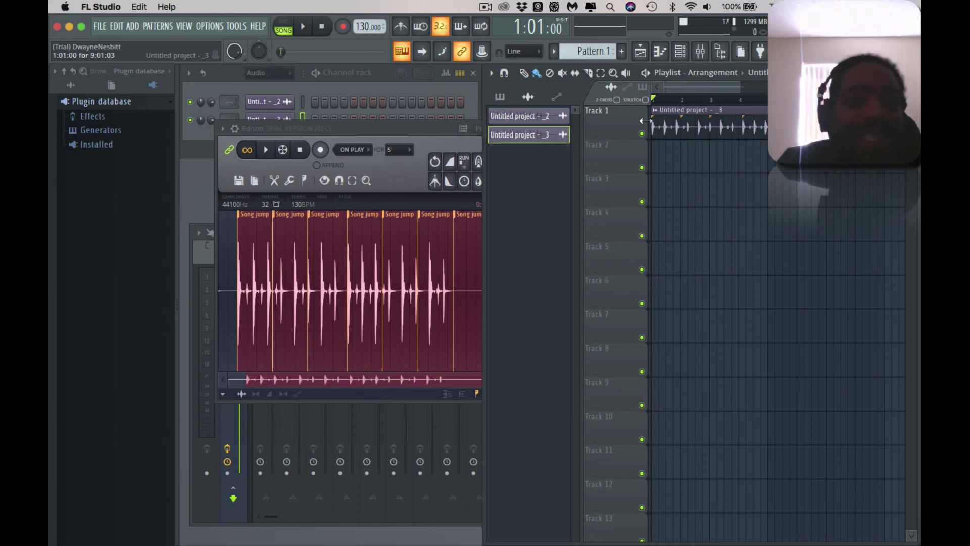
{"action": "left_click_drag", "start_coordinate": [272, 129], "coordinate": [237, 133]}
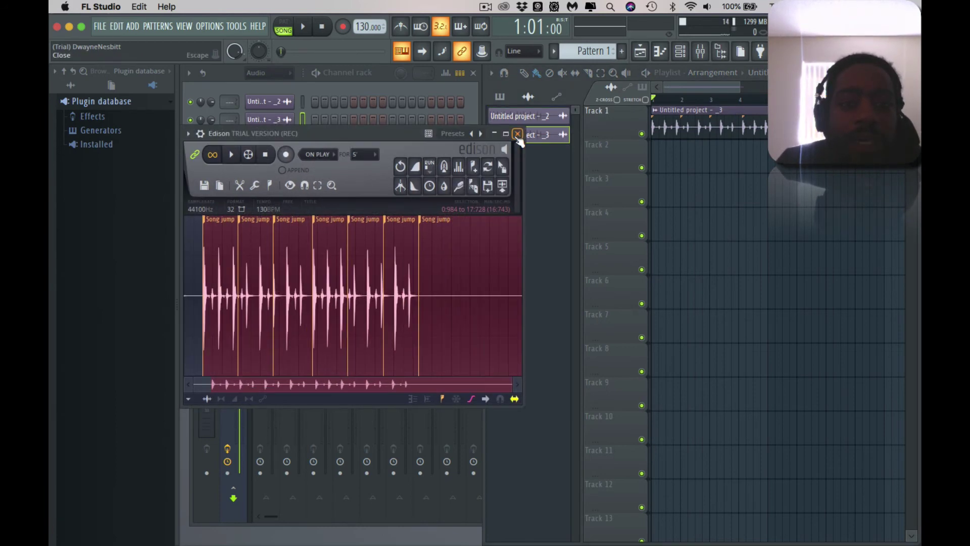
{"action": "left_click", "coordinate": [517, 134]}
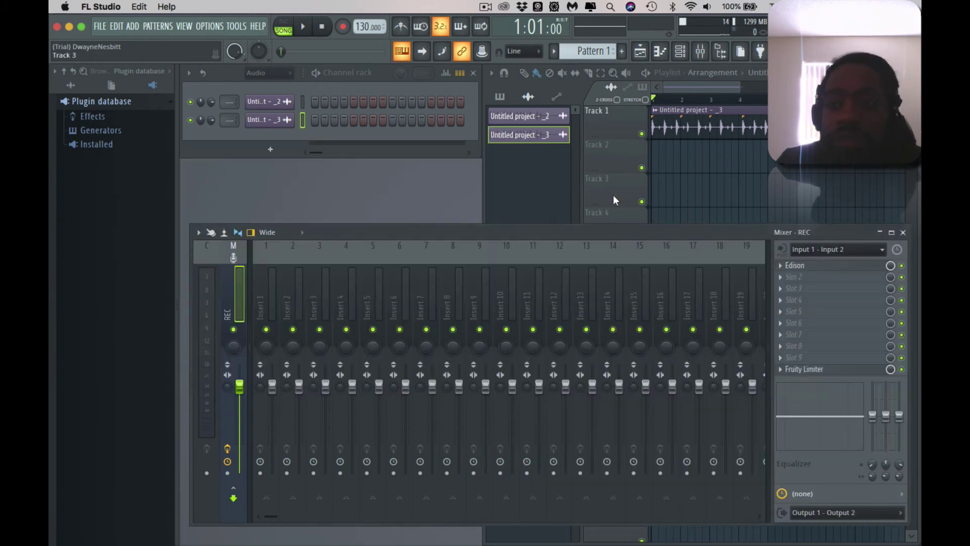
{"action": "key", "text": "space"}
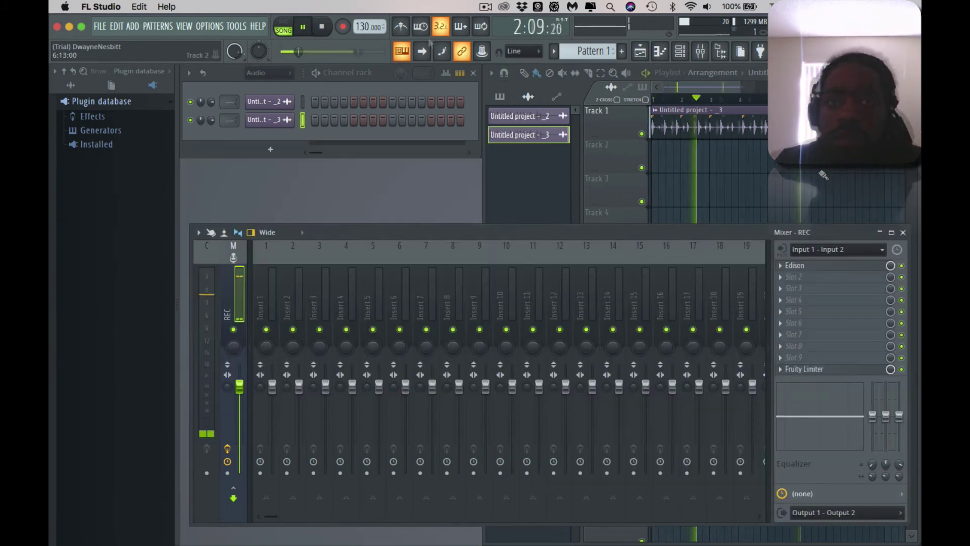
{"action": "left_click", "coordinate": [328, 30]}
{"action": "left_click", "coordinate": [476, 327]}
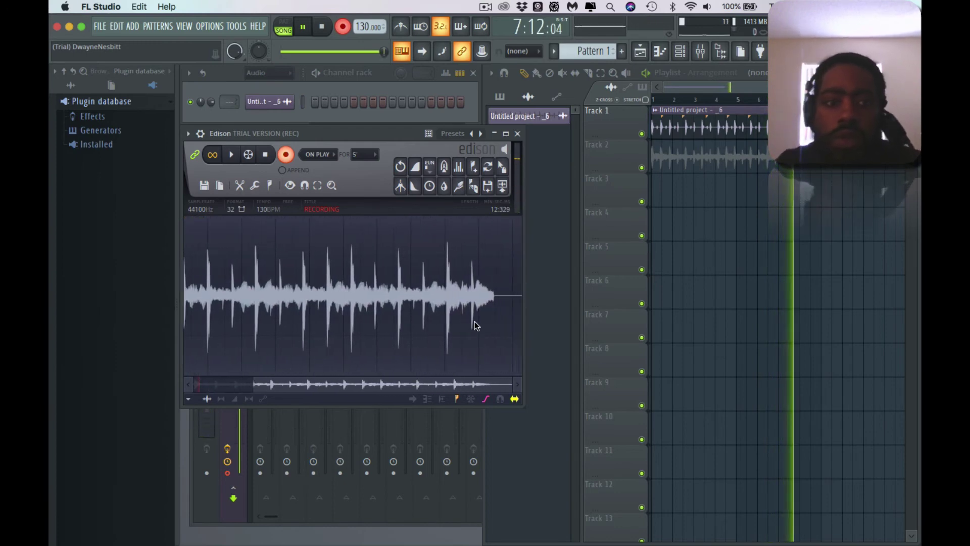
{"action": "left_click", "coordinate": [322, 27]}
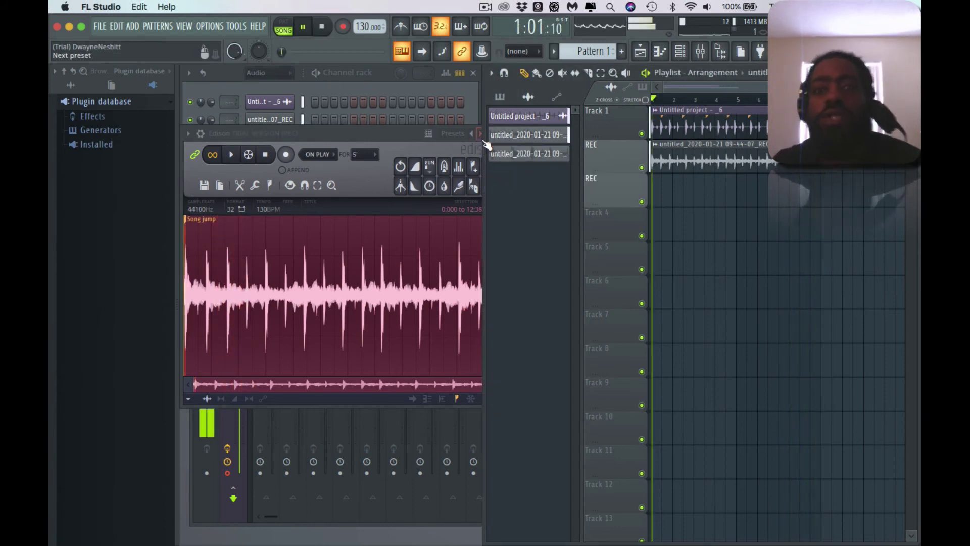
{"action": "left_click", "coordinate": [323, 26]}
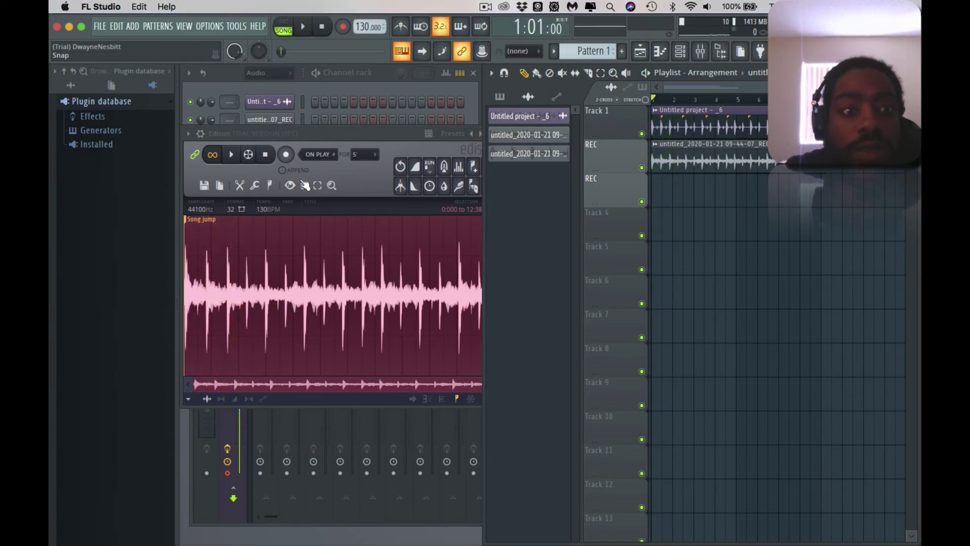
Close Edison, then play back the recorded drum clips and stop
{"action": "key", "text": "Escape"}
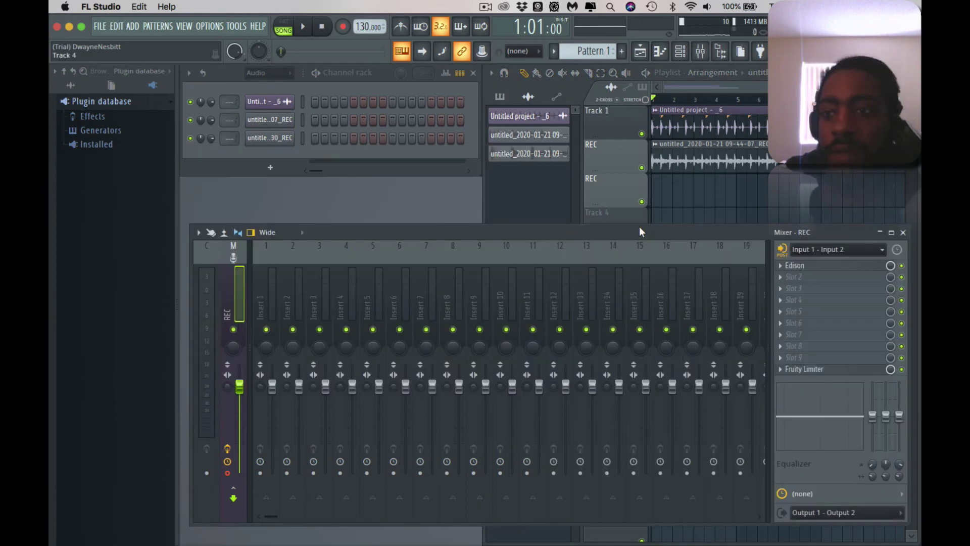
{"action": "key", "text": "space"}
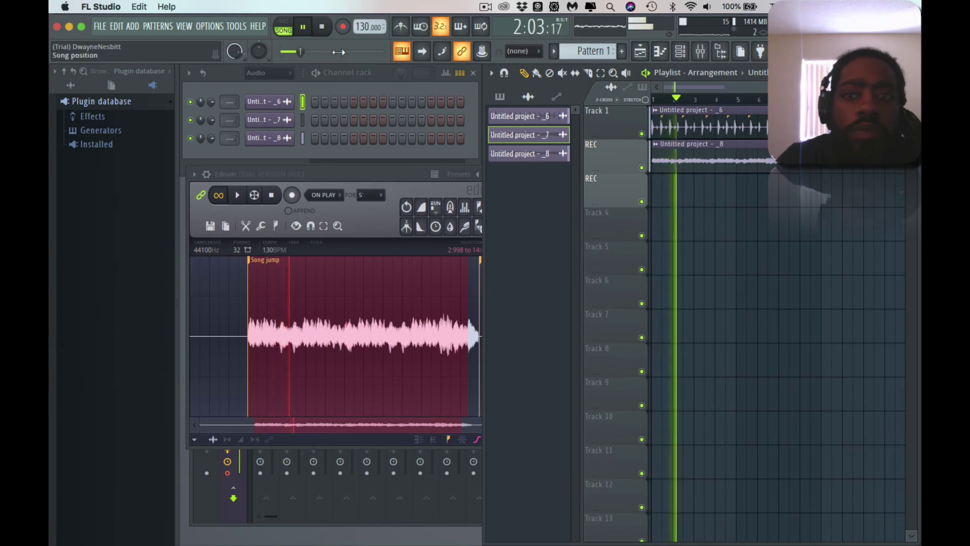
{"action": "left_click", "coordinate": [322, 28]}
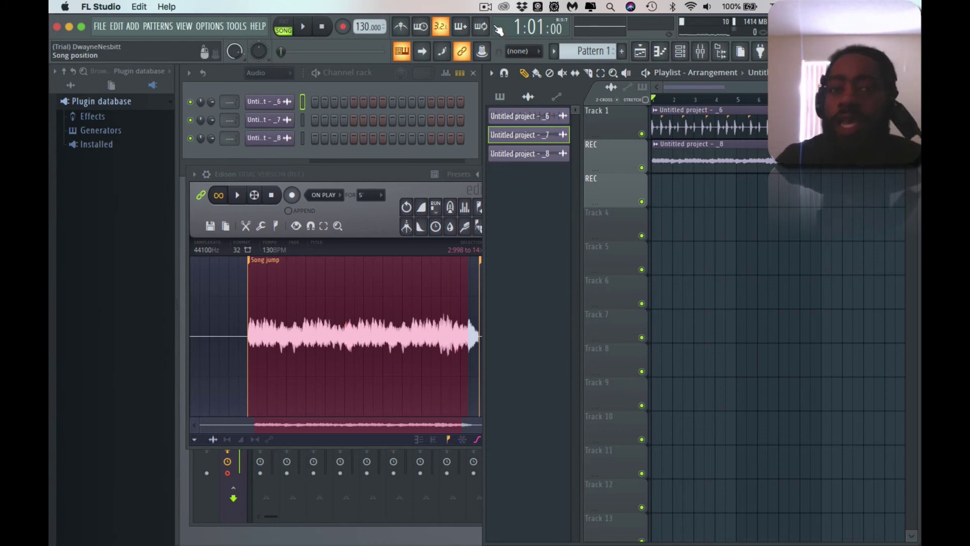
{"action": "key", "text": "ctrl+z"}
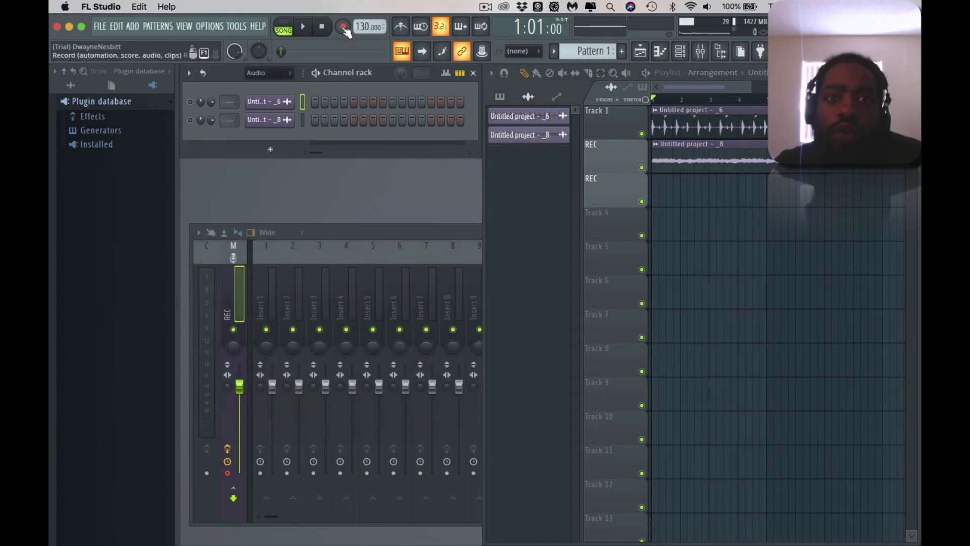
{"action": "left_click", "coordinate": [343, 28]}
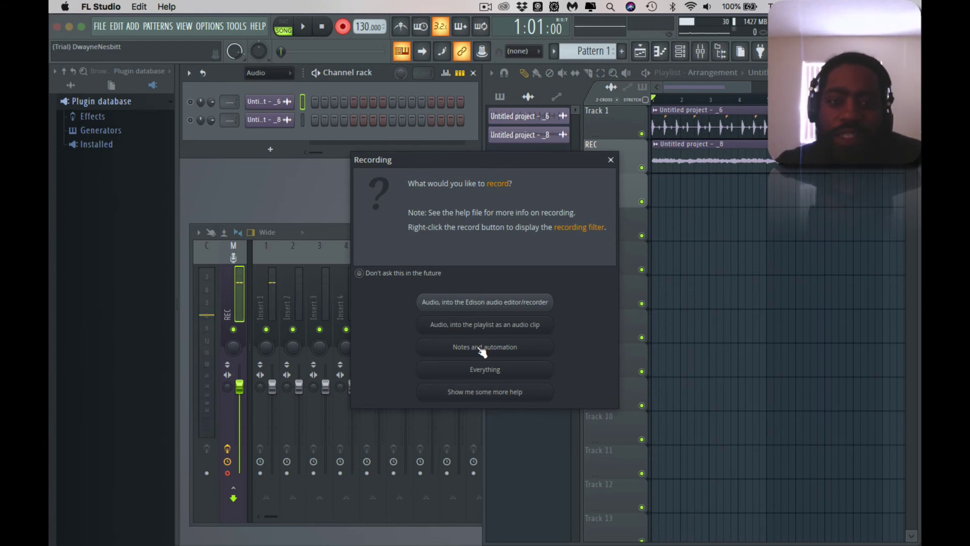
{"action": "left_click", "coordinate": [482, 326]}
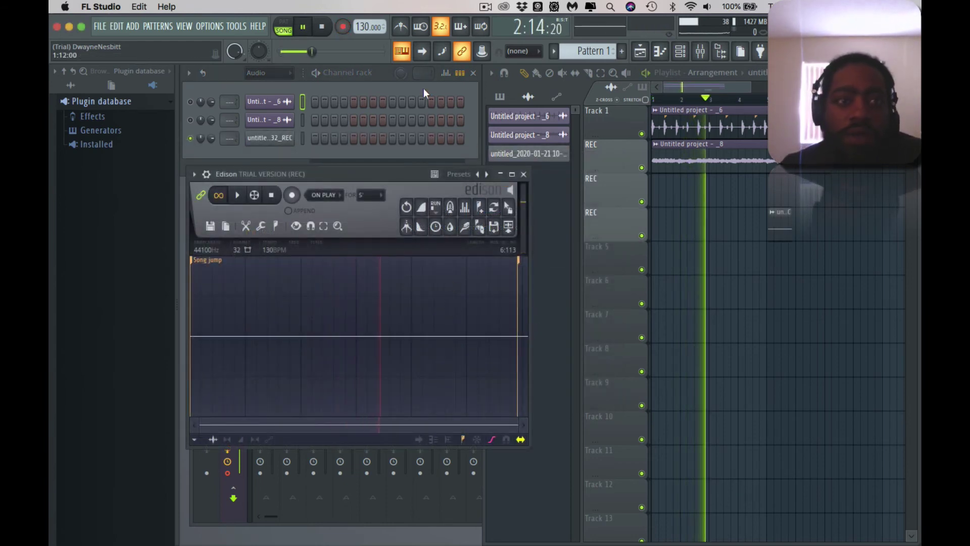
{"action": "left_click", "coordinate": [342, 26]}
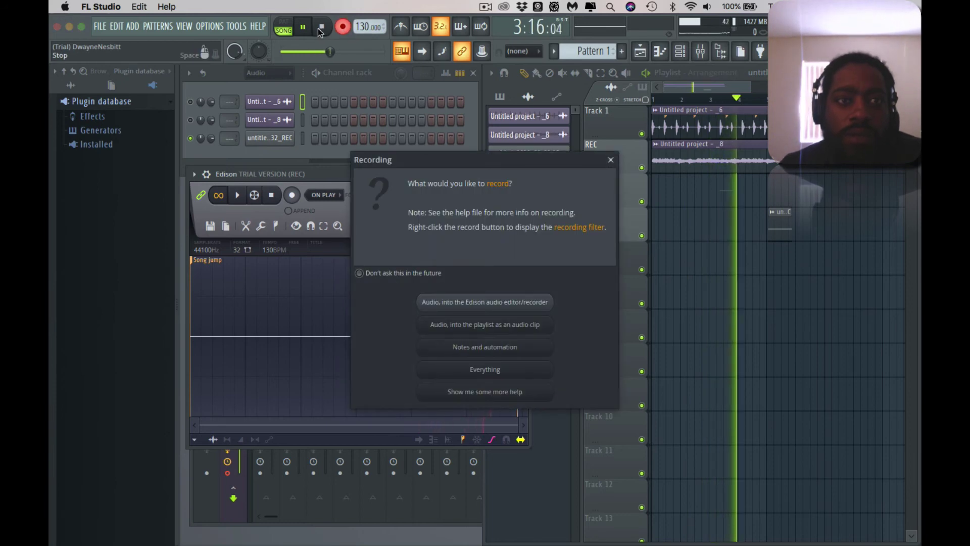
{"action": "left_click", "coordinate": [483, 325]}
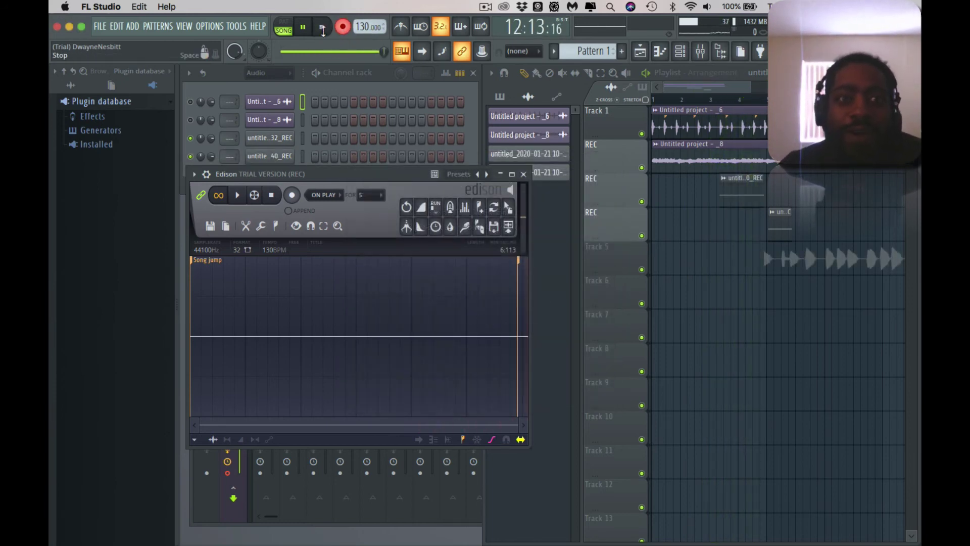
{"action": "key", "text": "space"}
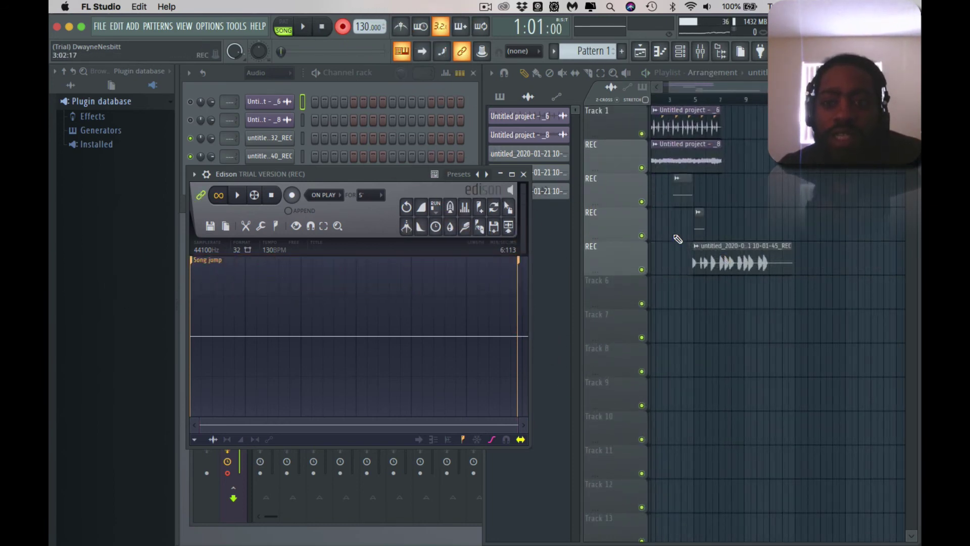
{"action": "right_click", "coordinate": [698, 216]}
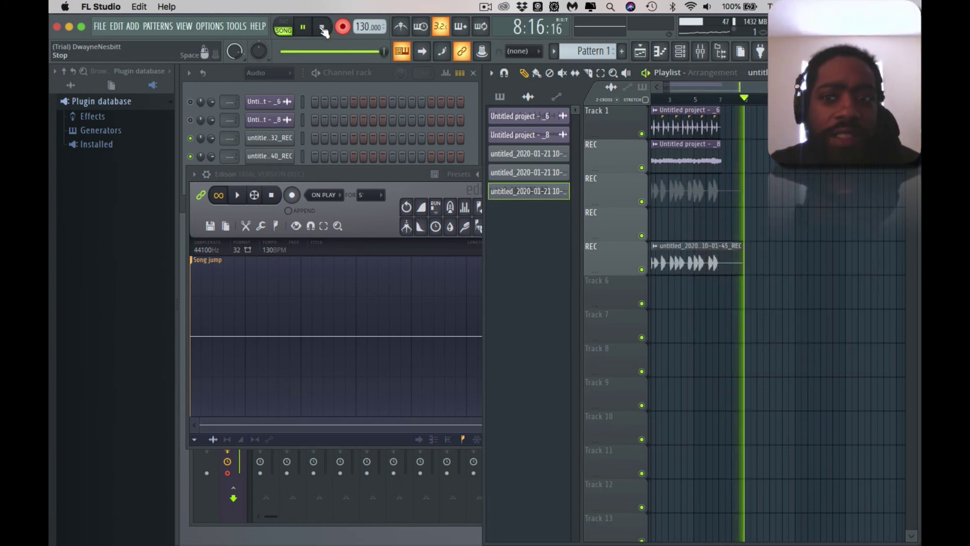
{"action": "key", "text": "space"}
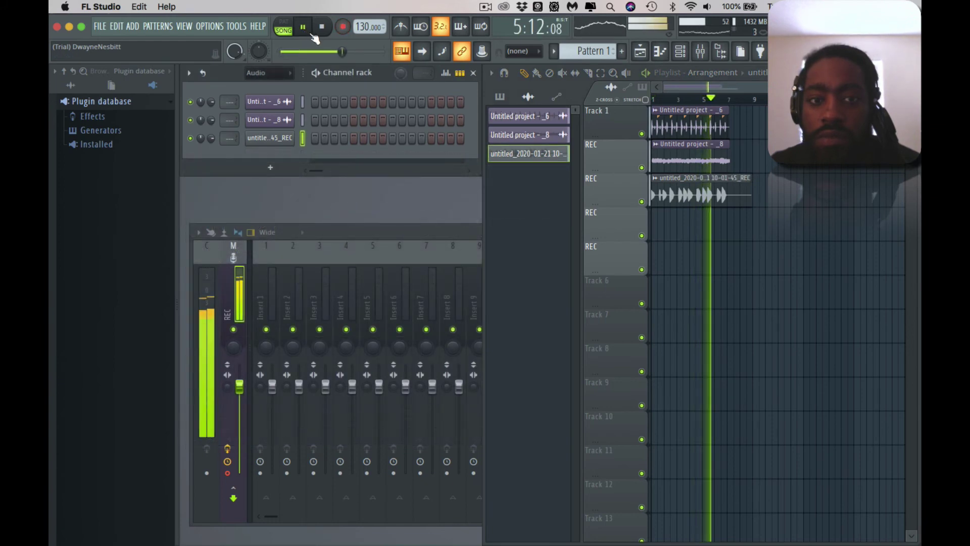
Delete the track 3 clip, then play the remaining 'Untitled project - _6' and '_8' clips
{"action": "key", "text": "space"}
{"action": "right_click", "coordinate": [687, 185]}
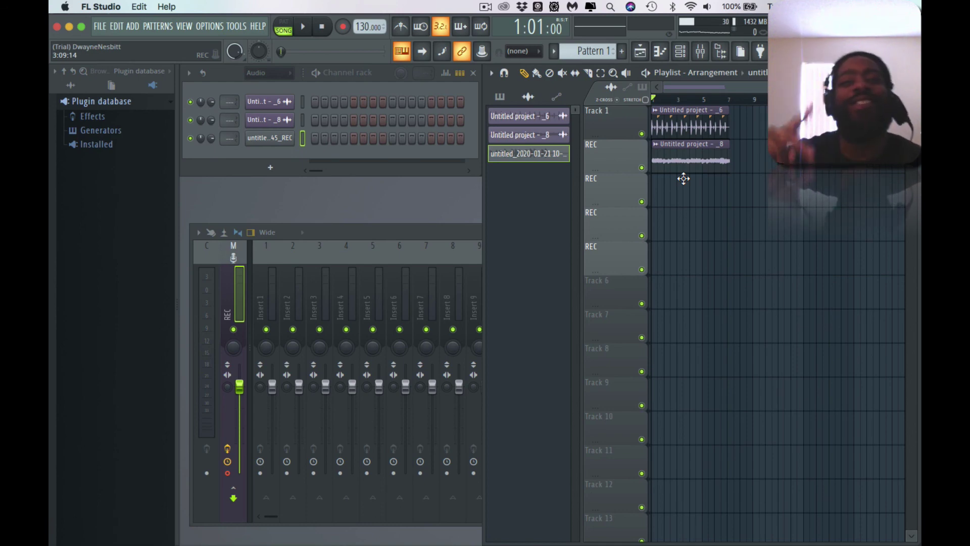
{"action": "key", "text": "space"}
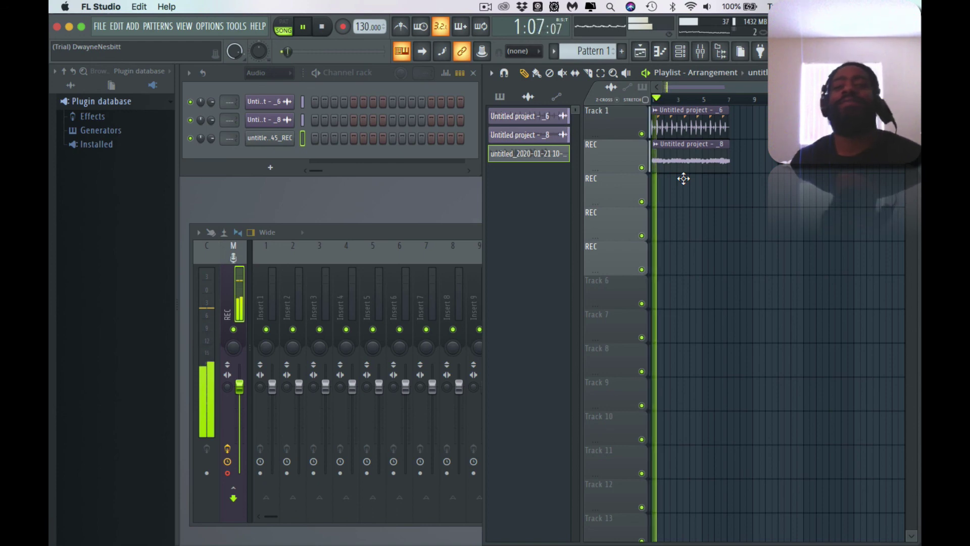